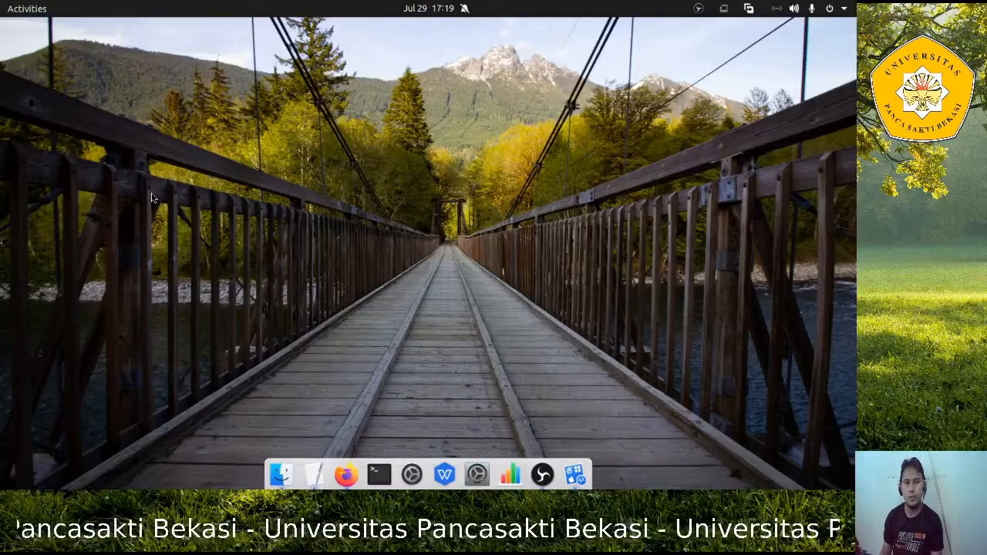
Open the Text Editor notes listing 'virtualbox' and 'ISO linux mint'
click(309, 475)
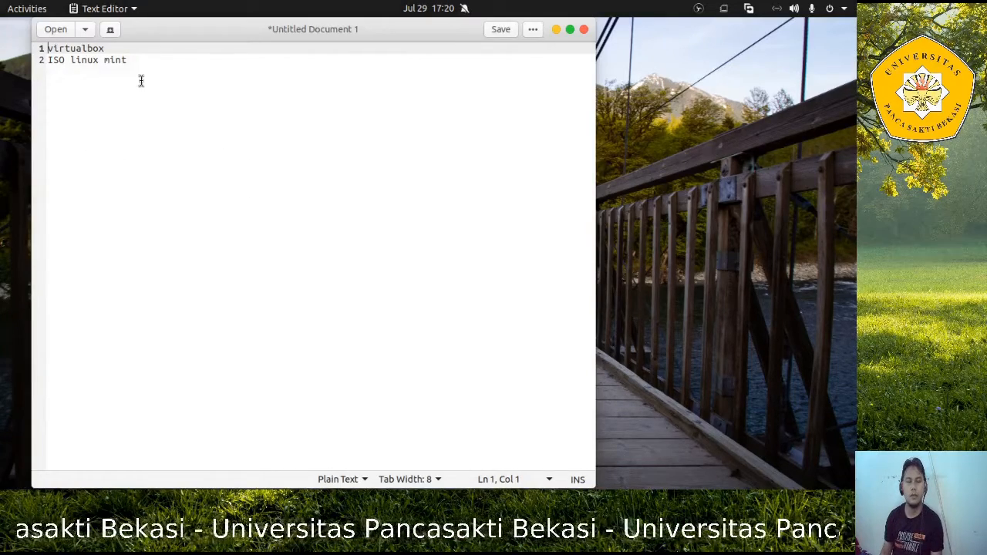
Minimize the Text Editor notes window so the desktop and dock show
click(555, 28)
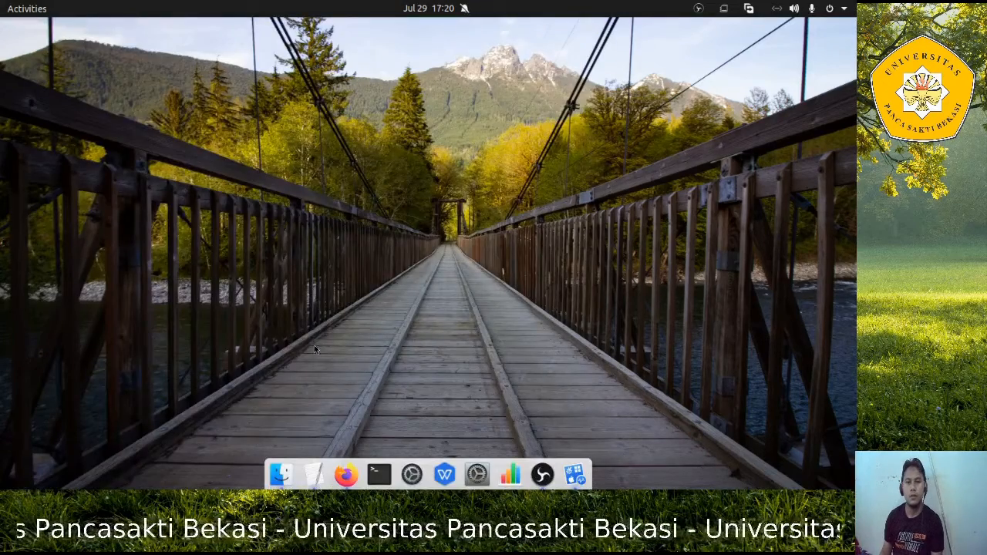
Launch VirtualBox Manager, move its window up-left, and start a New virtual machine
click(575, 472)
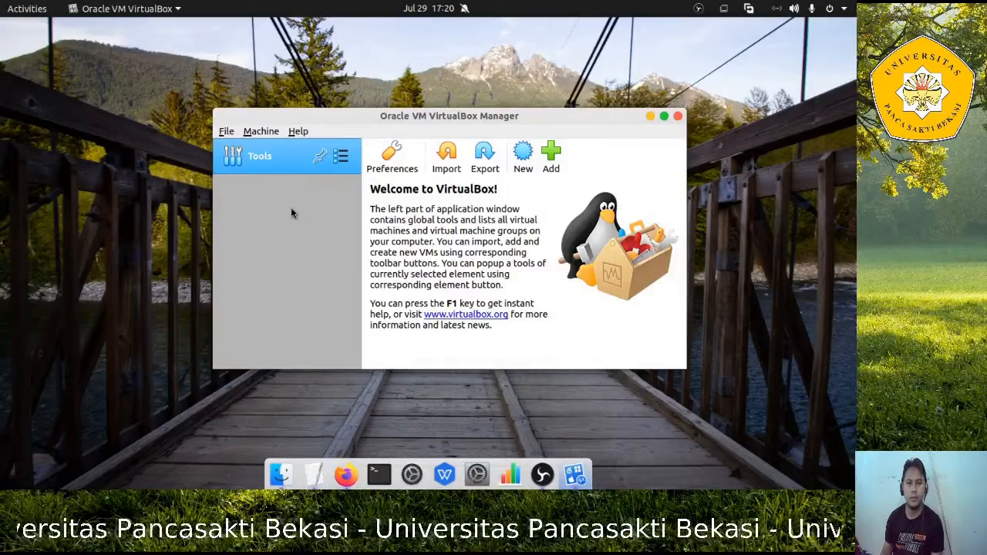
drag(420, 118, 390, 84)
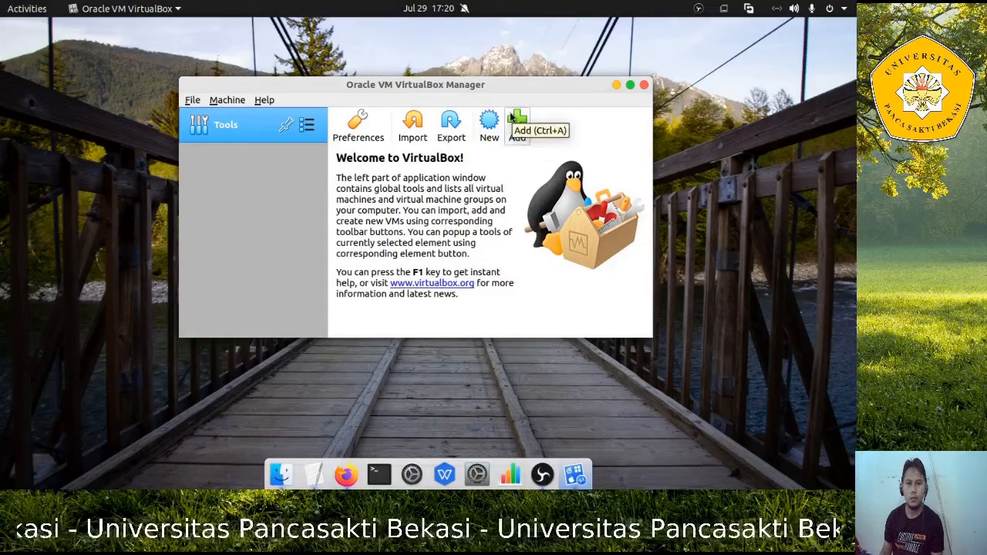
click(487, 122)
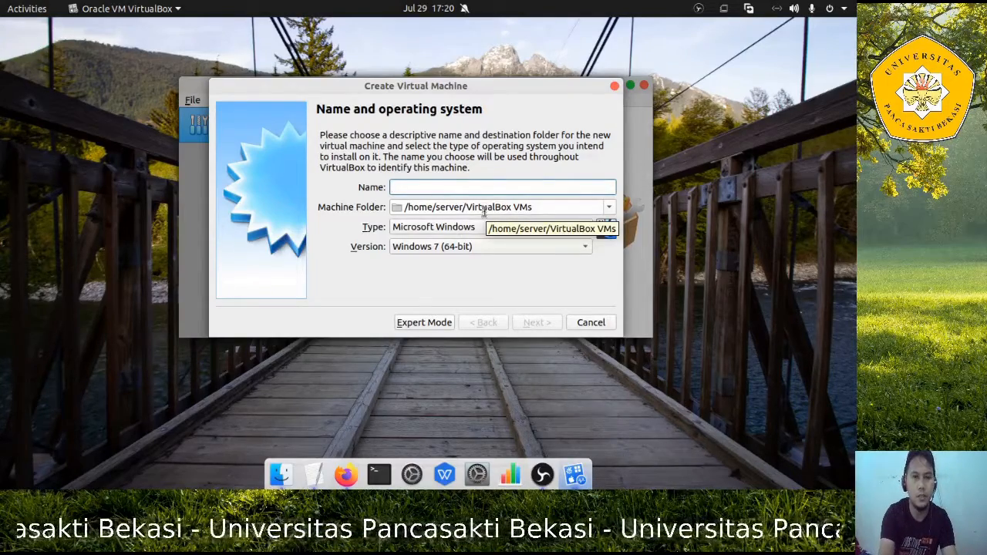
Name the machine 'LINUX MINT', set version Ubuntu (64-bit), and continue to memory size
text(LINUX )
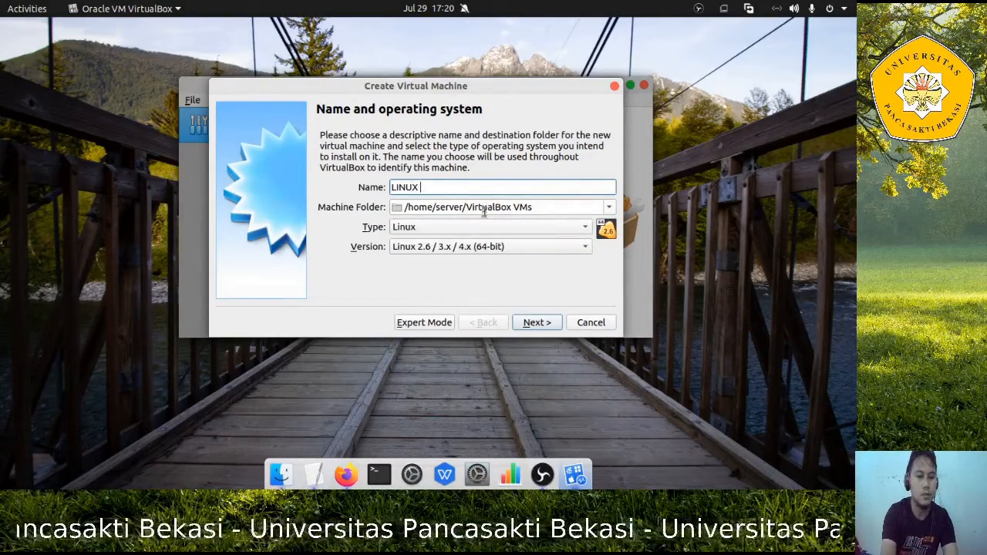
text(MINT)
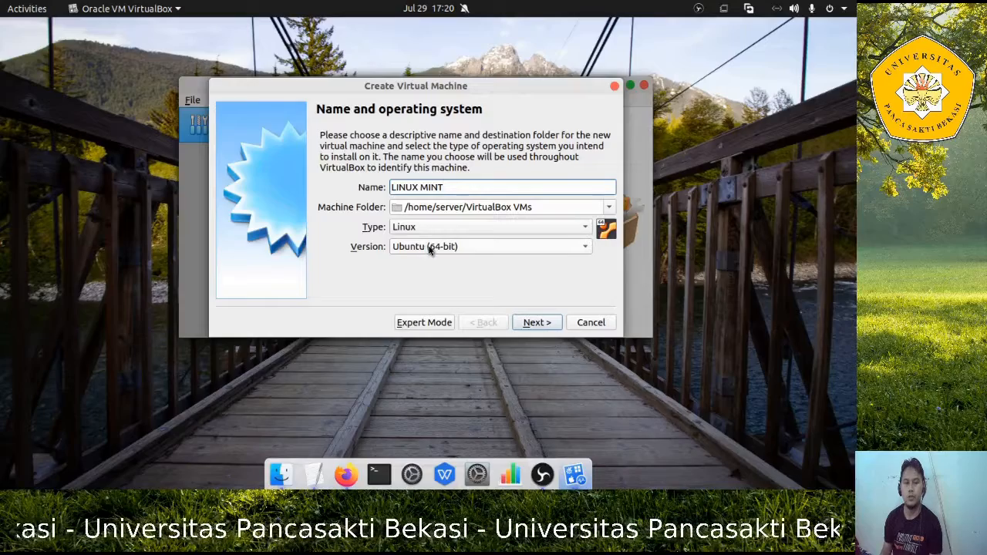
click(467, 249)
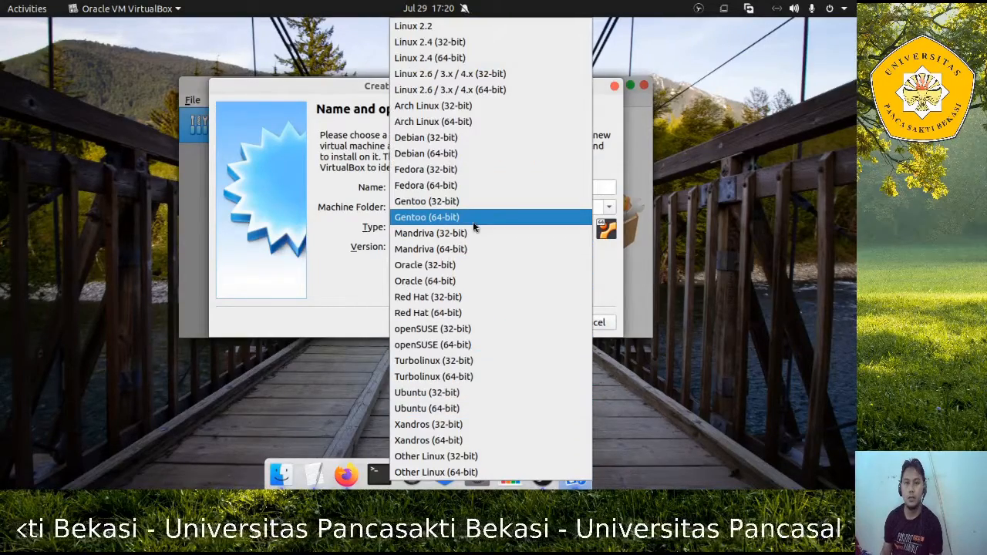
click(449, 410)
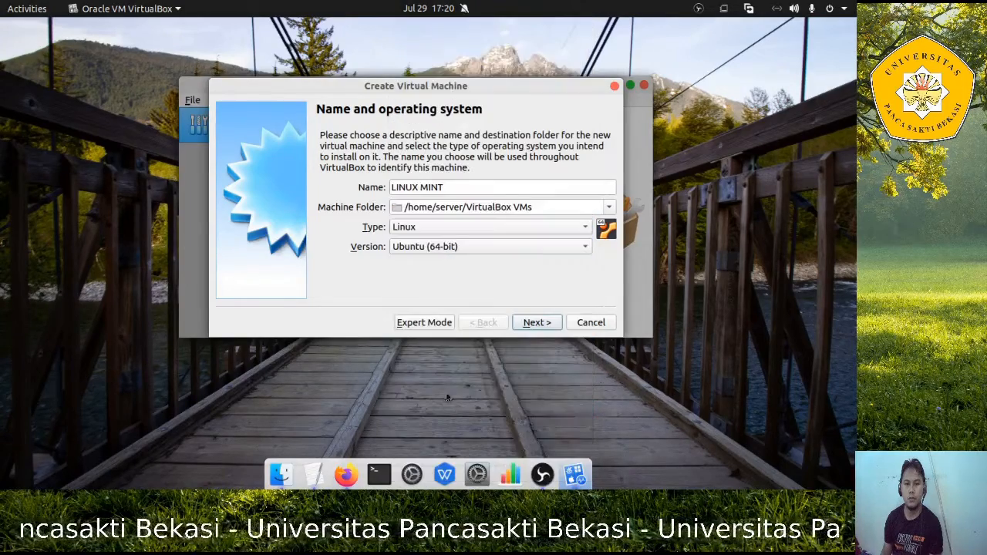
click(538, 325)
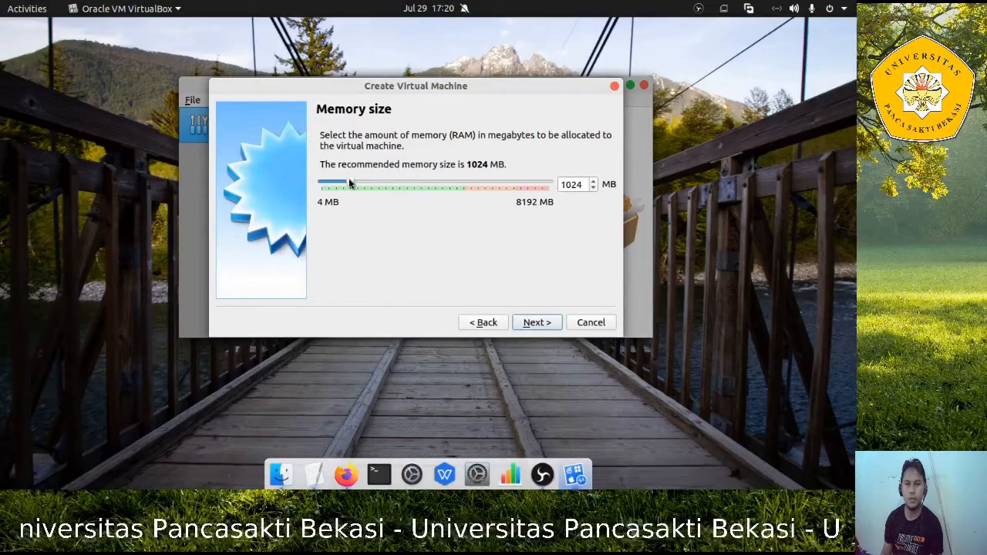
Give LINUX MINT 4096 MB memory and a dynamically allocated 15 GB VDI disk
drag(351, 182, 436, 190)
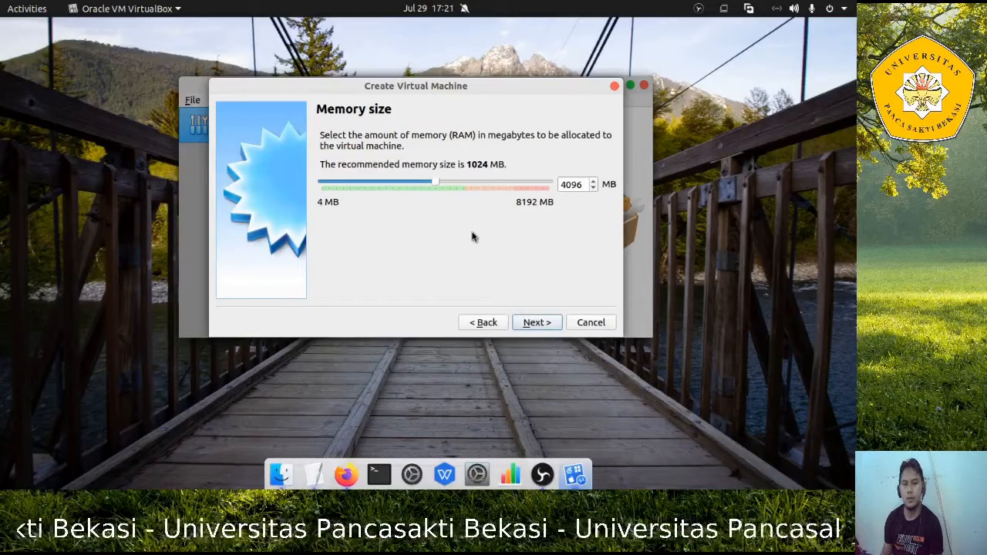
click(540, 322)
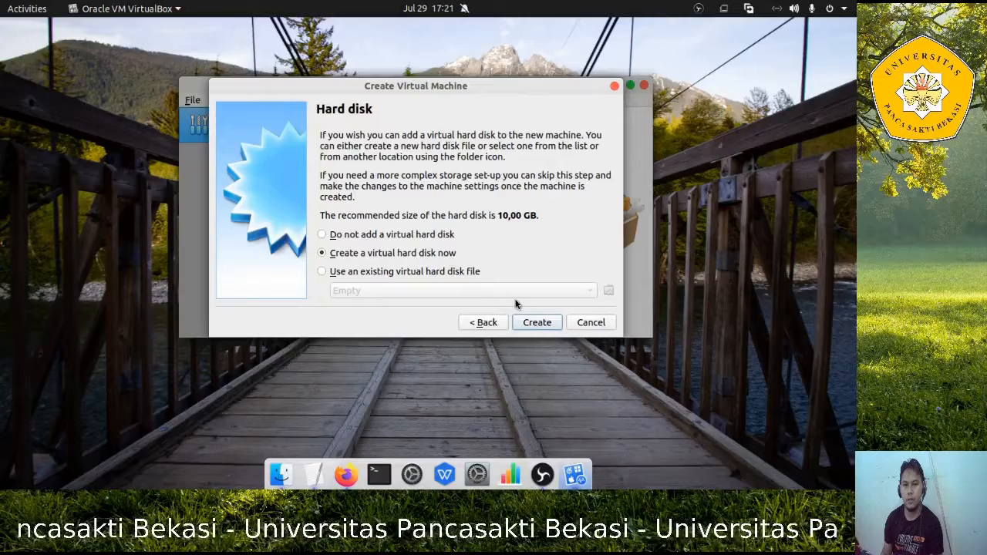
click(537, 322)
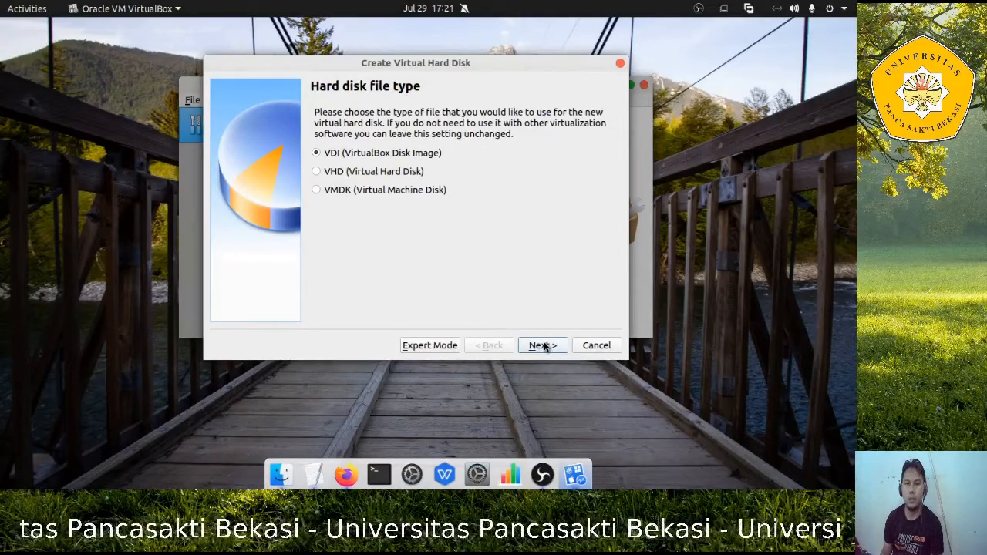
click(542, 346)
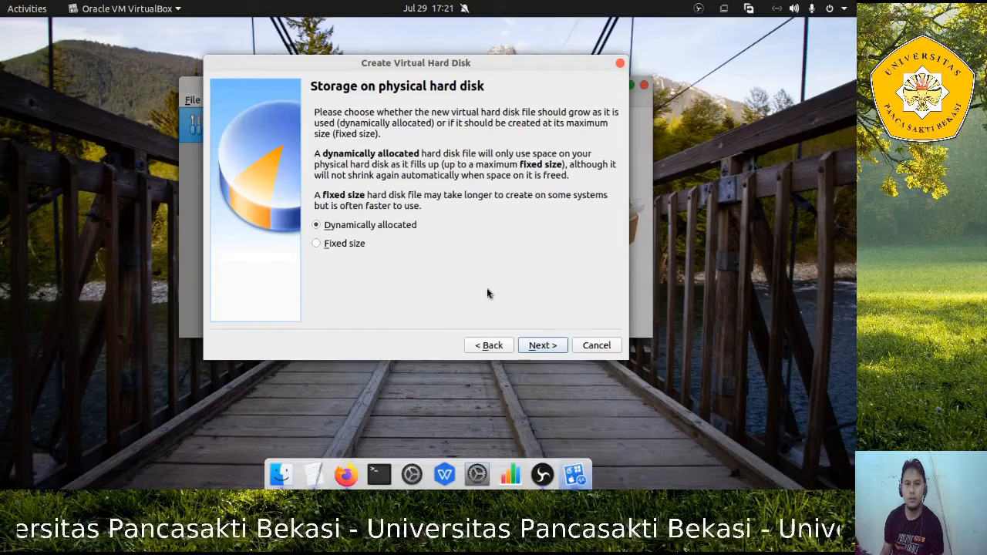
click(543, 348)
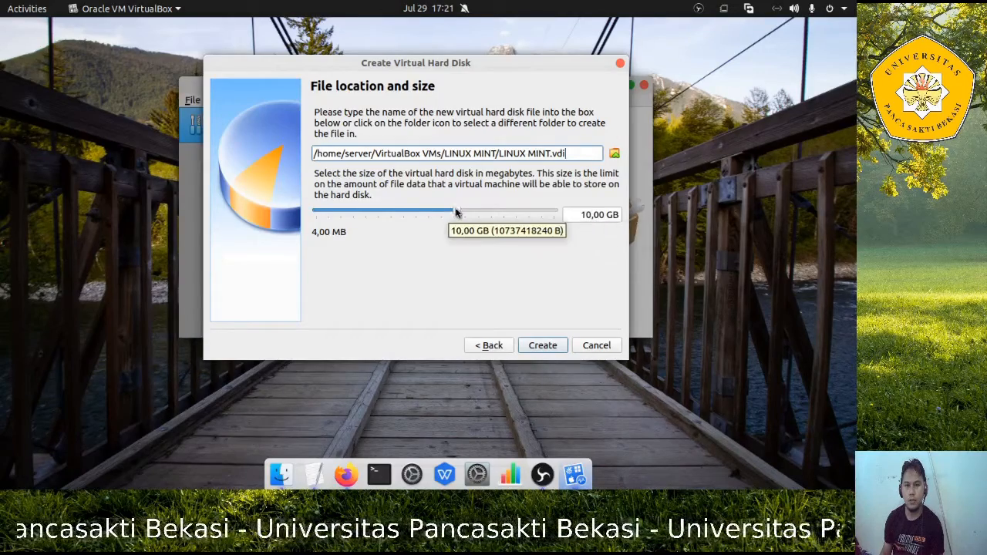
drag(456, 212, 466, 213)
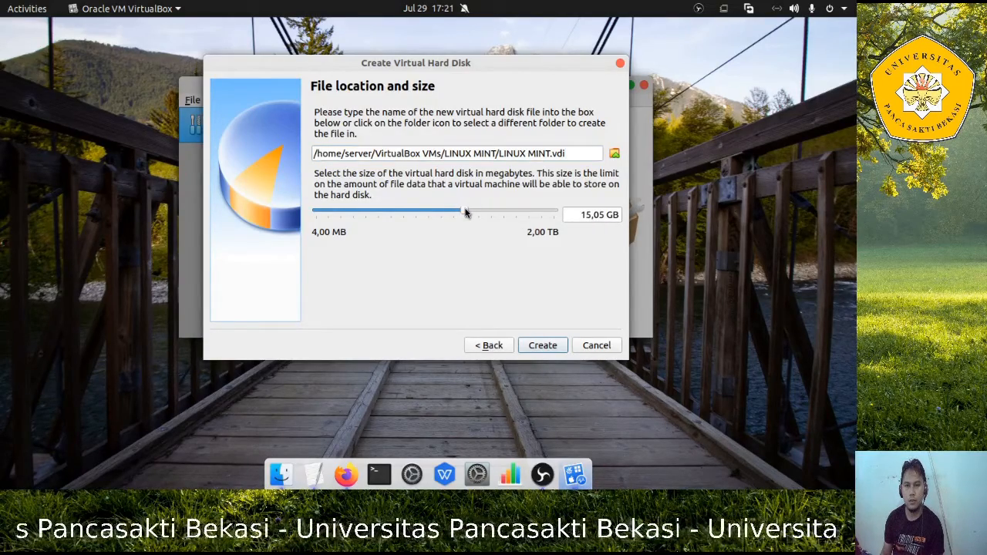
click(543, 345)
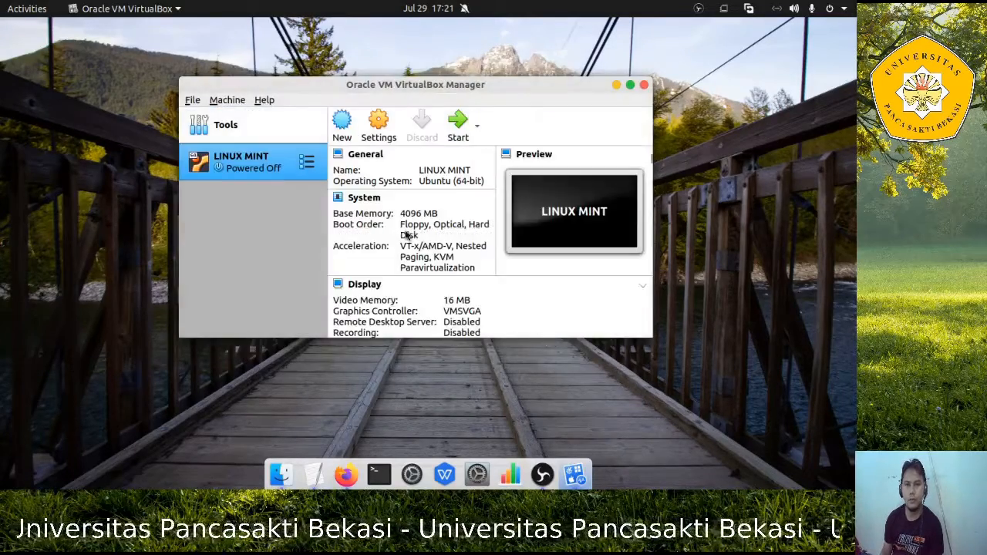
Set LINUX MINT to 2 processors under System settings, then view its Storage page
click(377, 127)
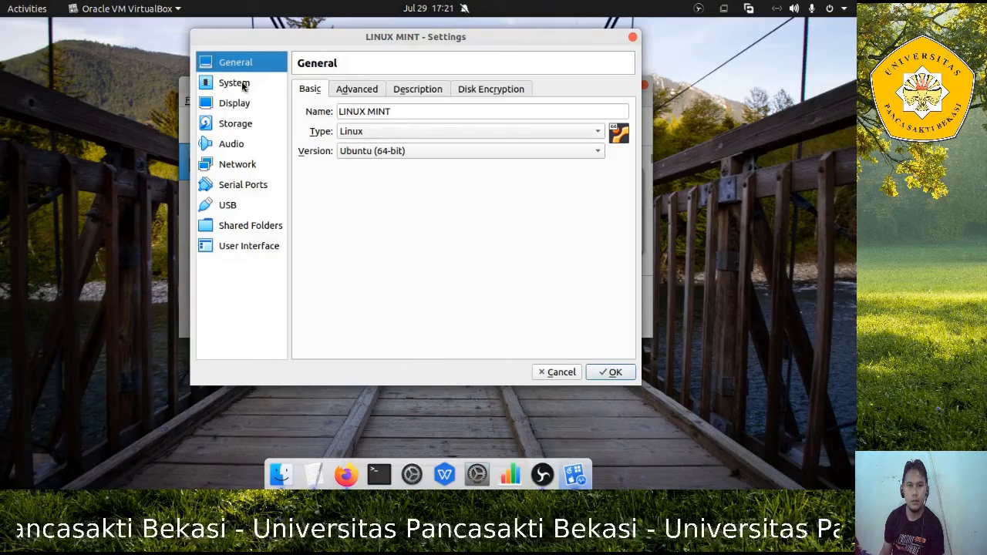
click(242, 86)
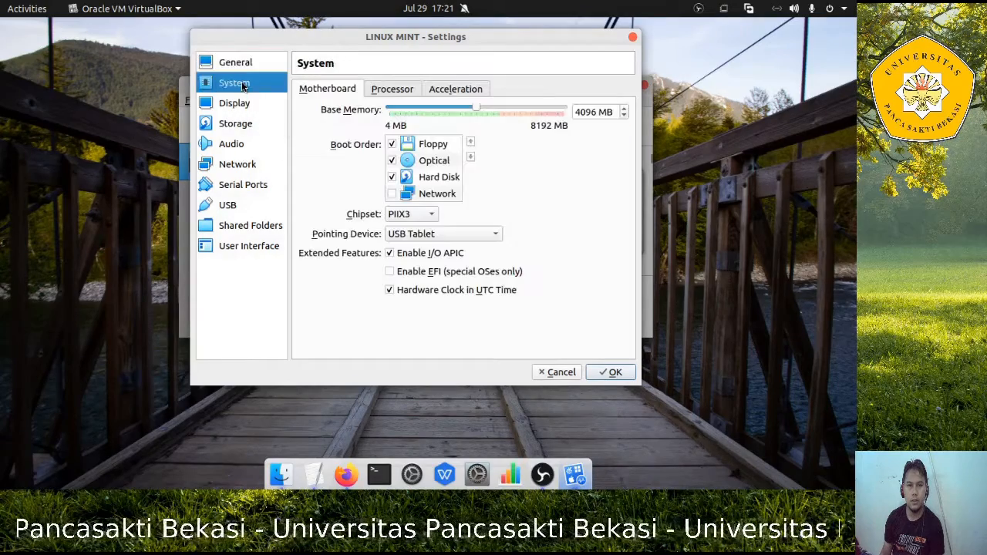
click(393, 91)
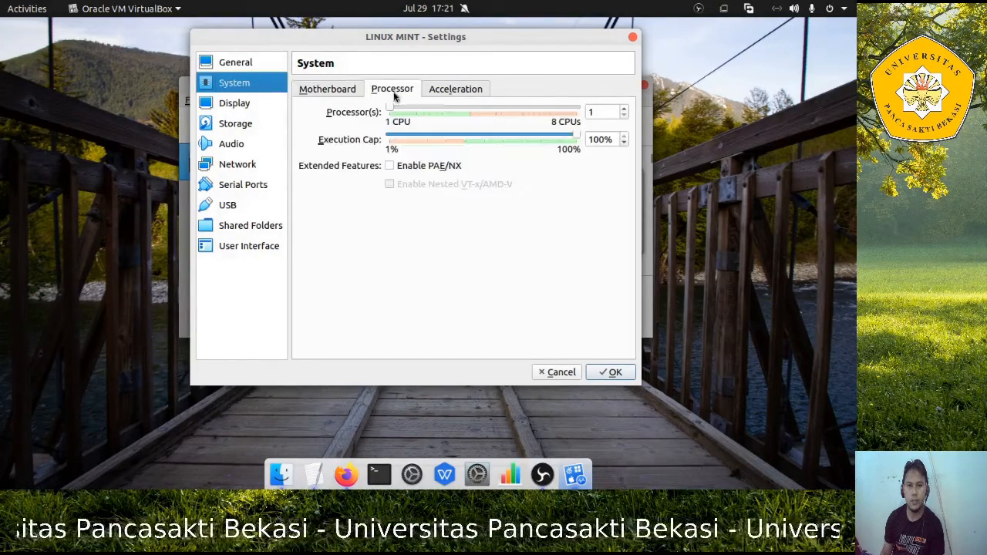
drag(391, 113, 415, 112)
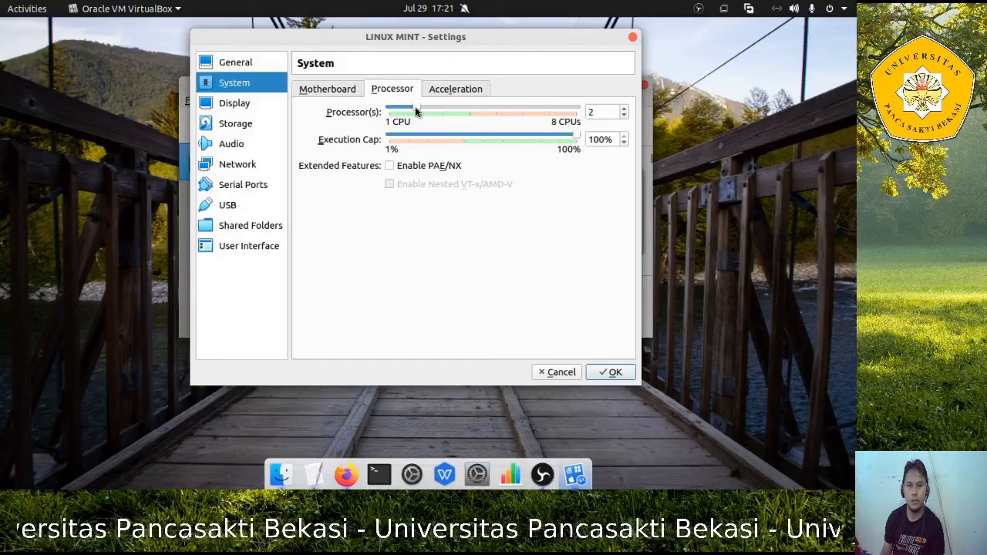
click(239, 125)
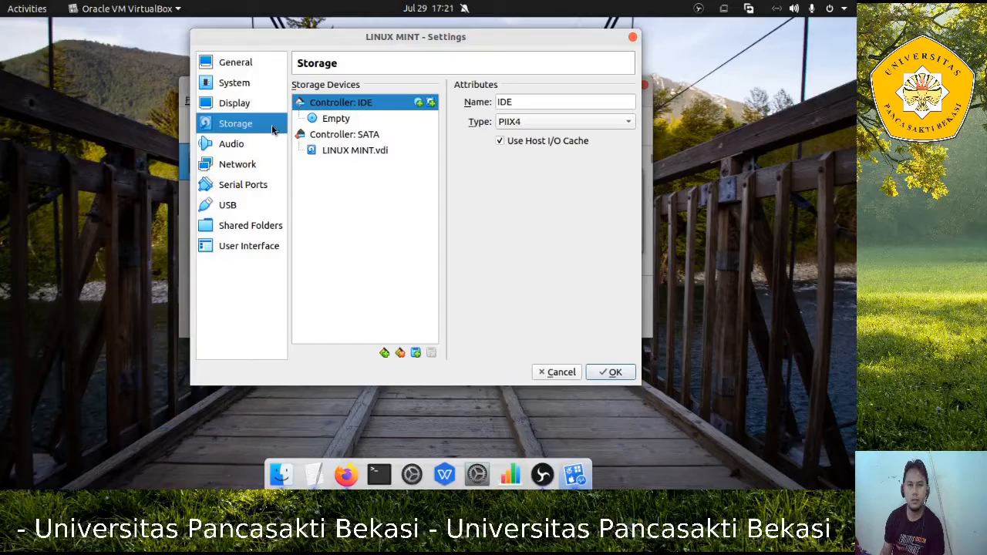
Attach linuxmint-20-cinnamon-64bit.iso to the empty optical drive, save settings, and start the VM
click(343, 123)
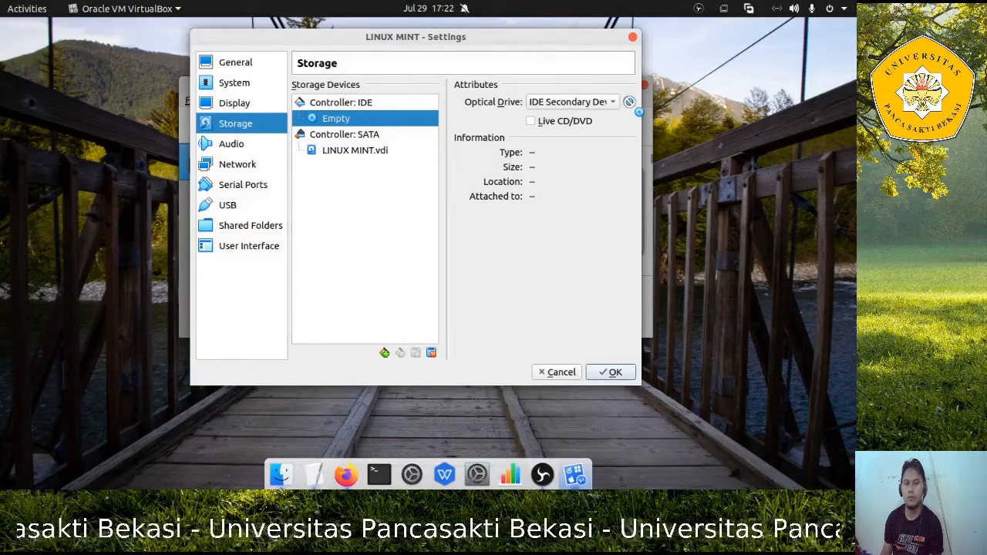
click(628, 103)
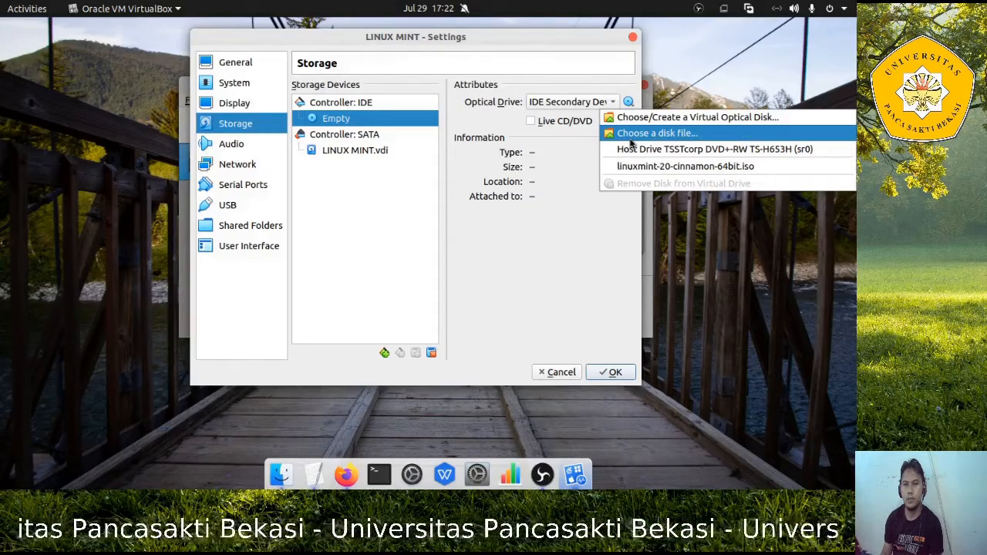
click(631, 139)
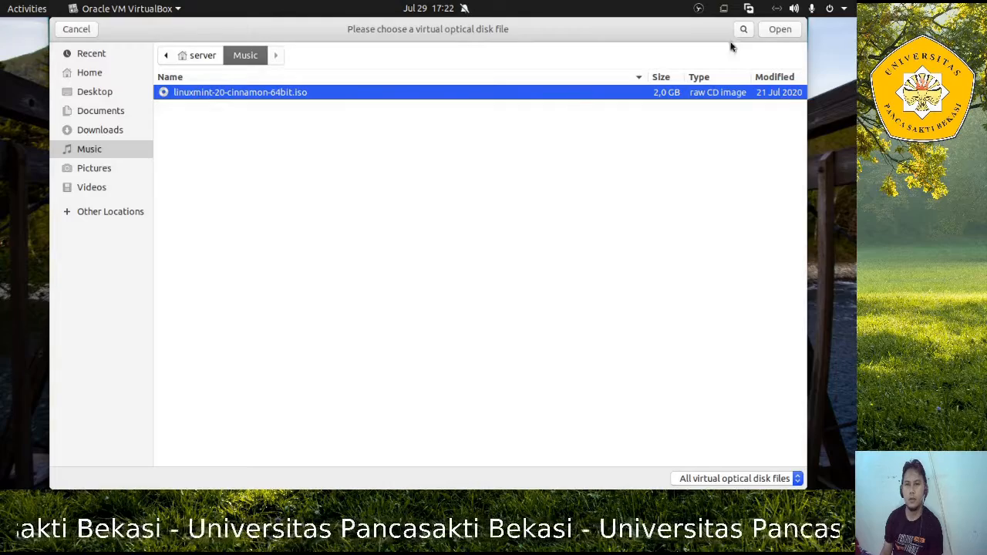
click(779, 30)
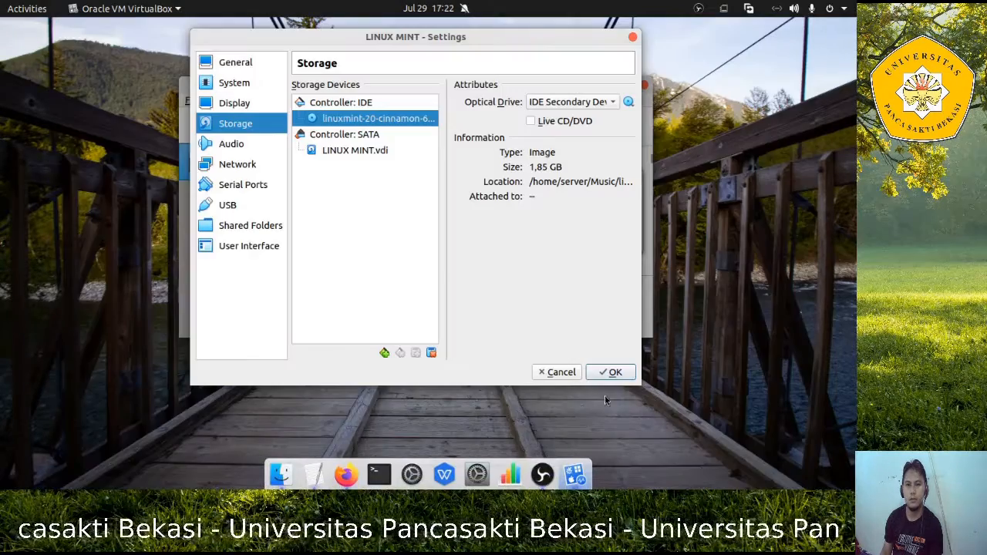
click(615, 372)
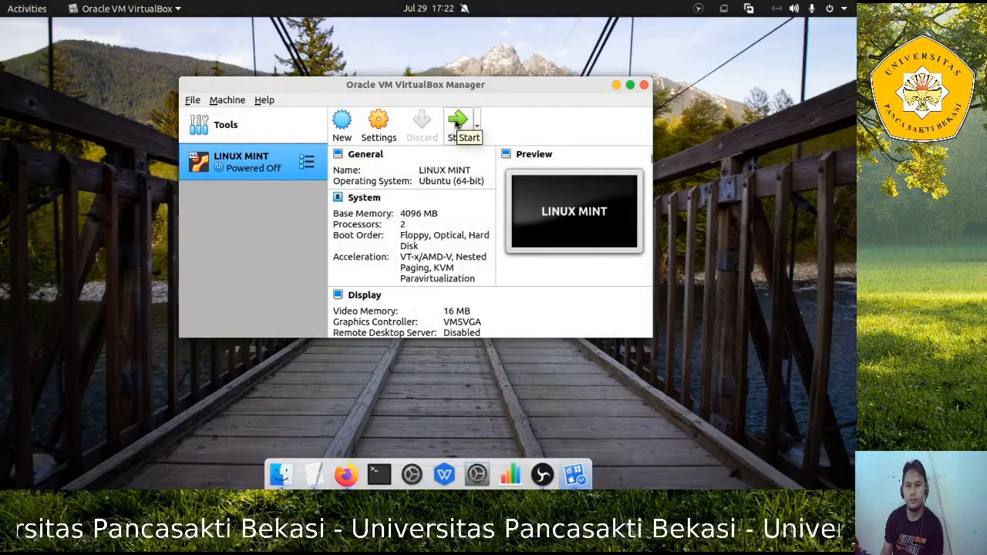
click(458, 124)
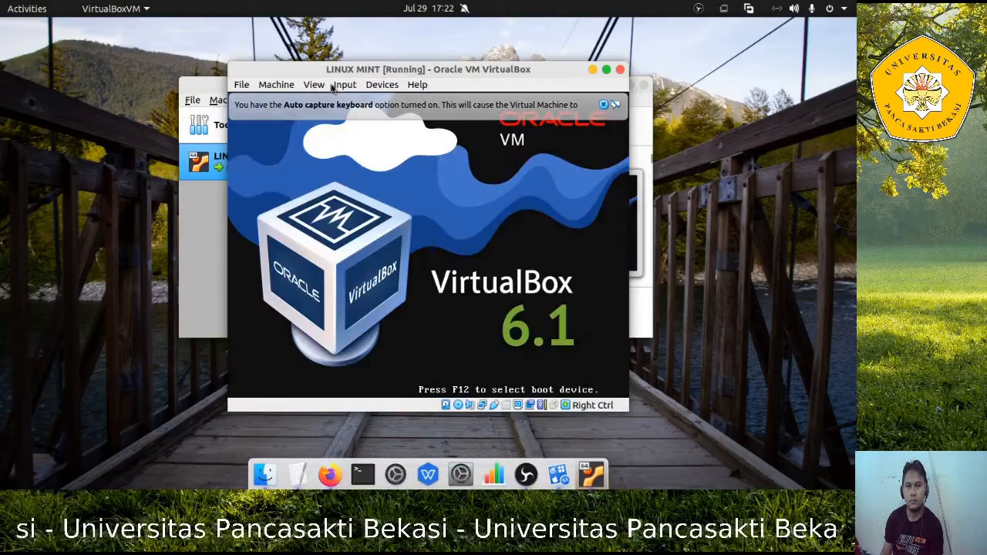
Switch the VM to full-screen, boot 'Start Linux Mint', and dismiss the pointer-integration notice
click(314, 85)
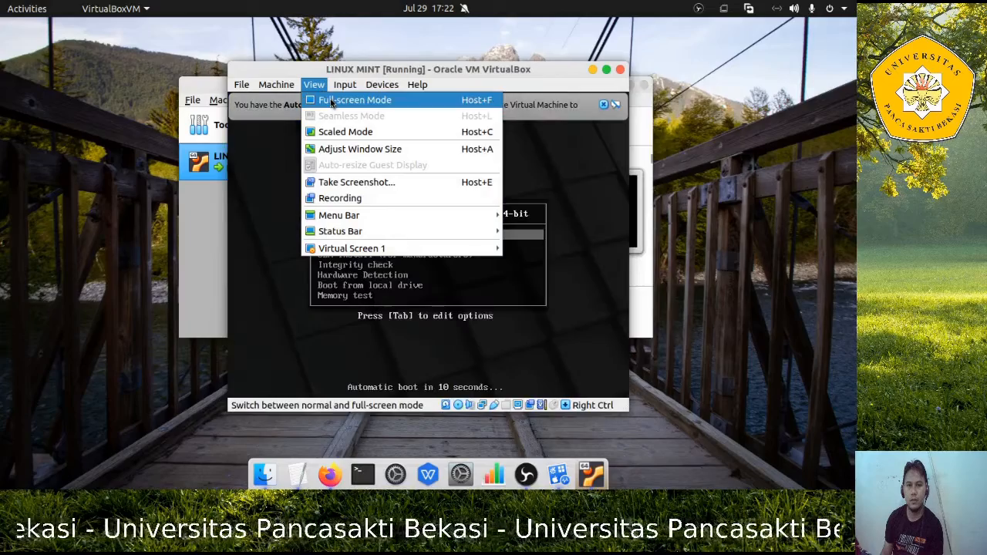
click(332, 101)
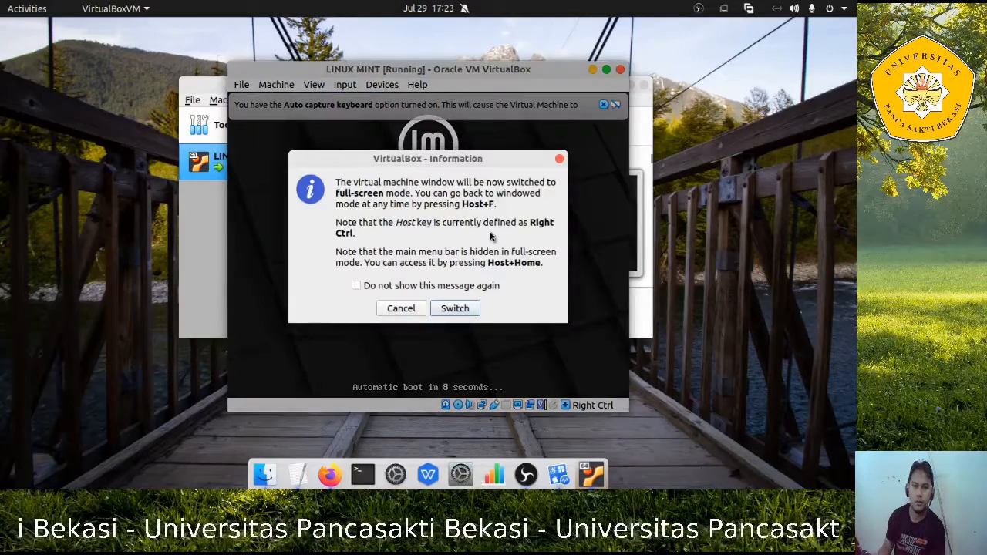
click(461, 309)
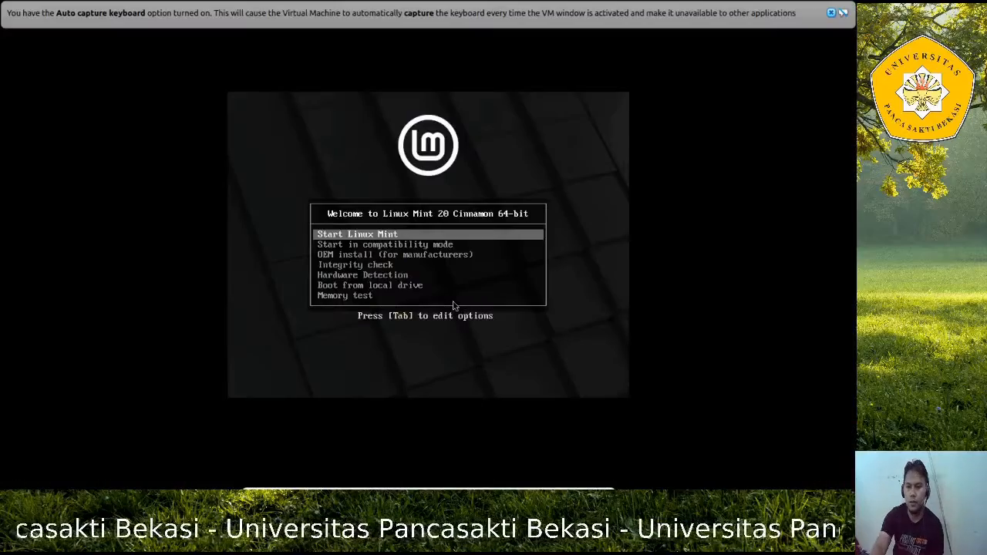
key(Return)
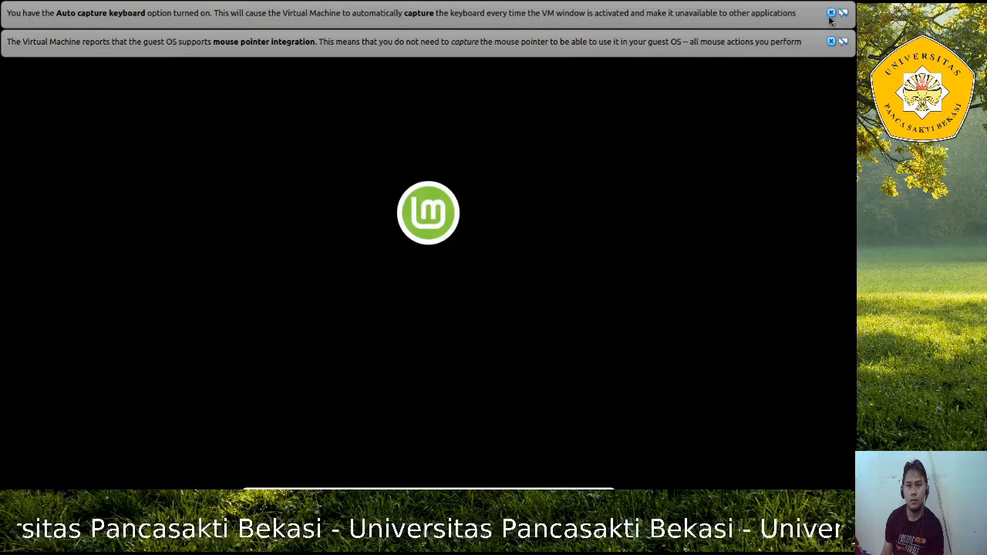
click(831, 42)
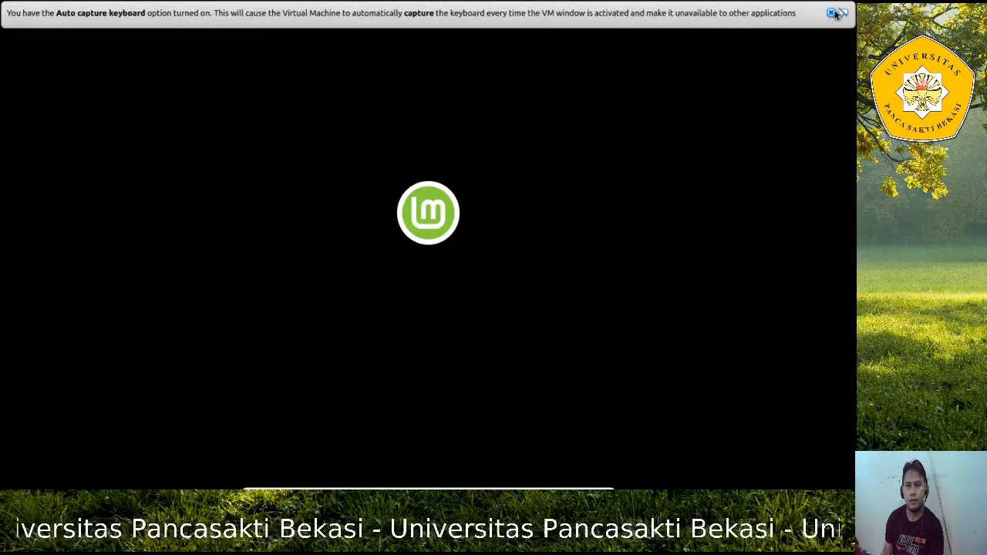
Dismiss the keyboard auto-capture notice while the Linux Mint live desktop loads
click(831, 13)
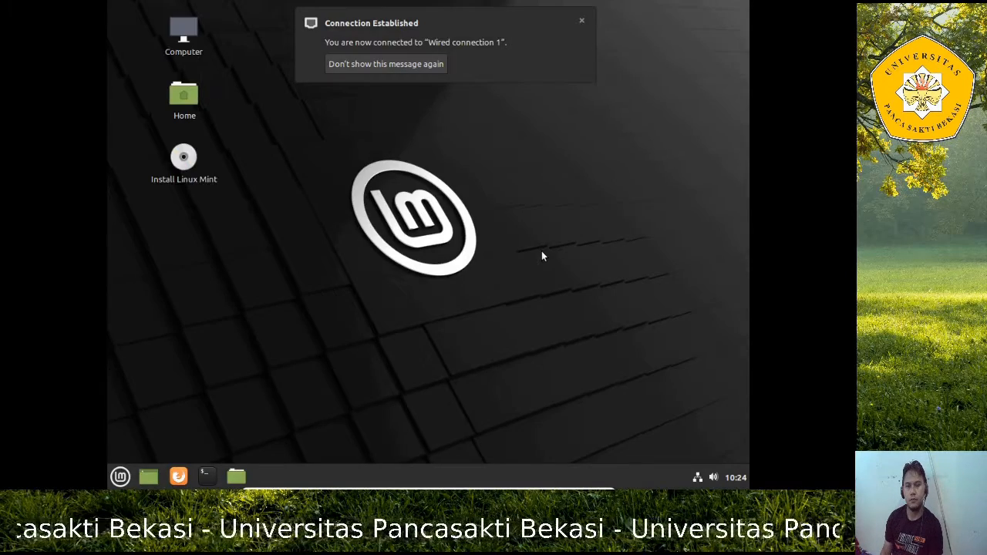
Dismiss the Connection Established popup, browse the Menu's Accessories, Graphics, Internet and Office categories, then close it
click(582, 21)
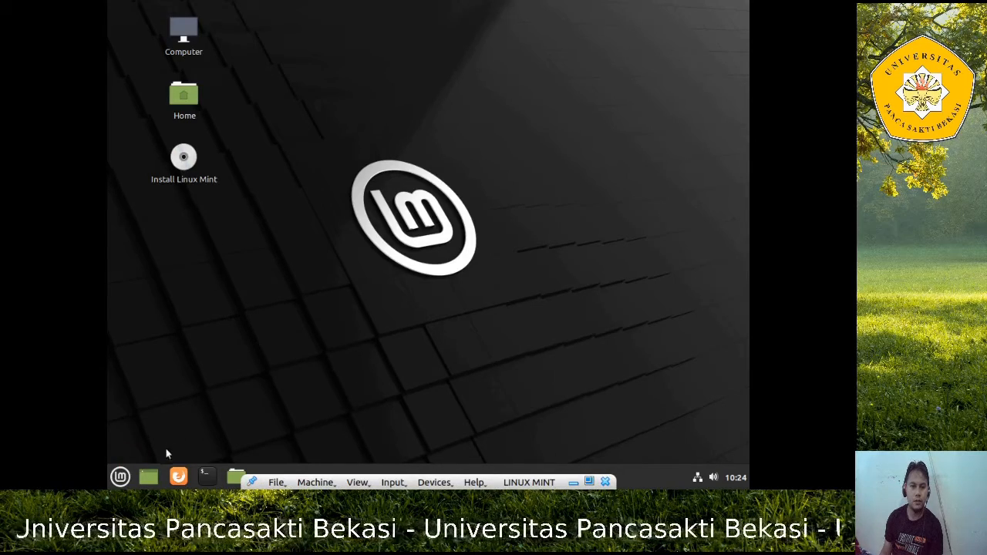
click(119, 478)
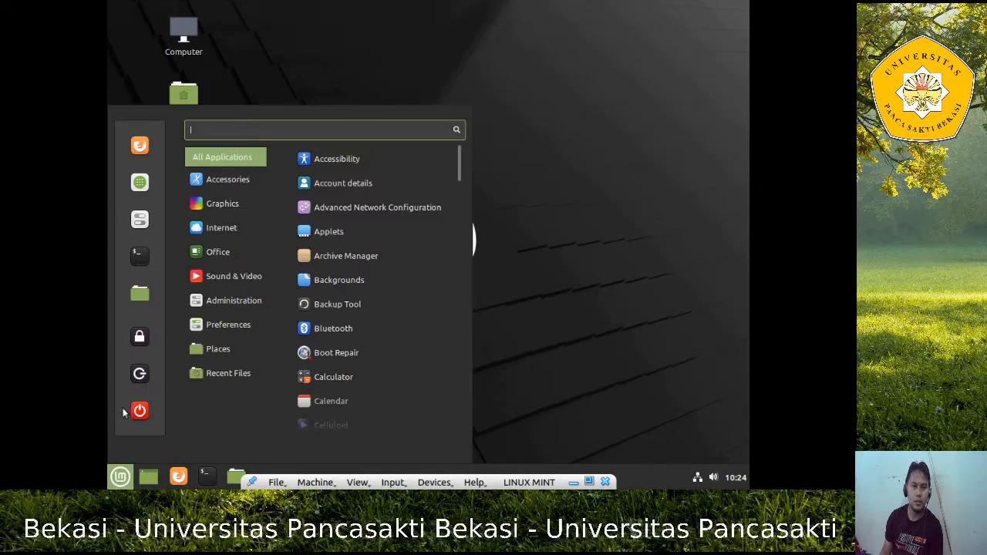
mouse_move(237, 180)
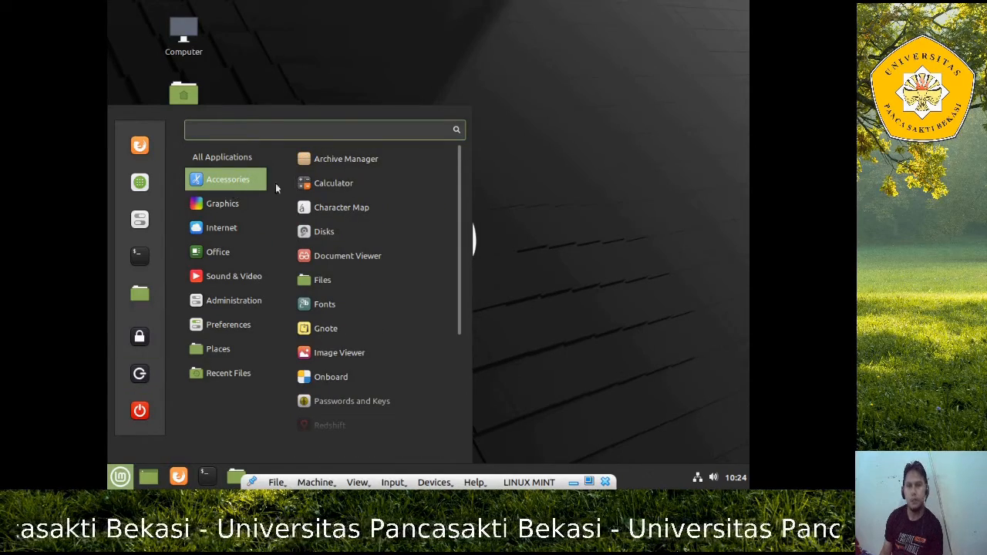
mouse_move(218, 207)
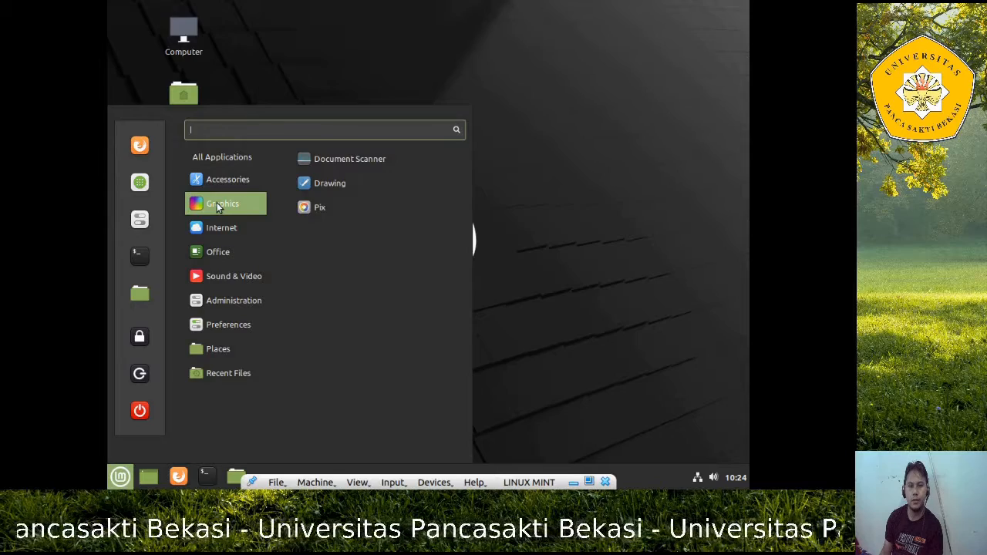
mouse_move(228, 231)
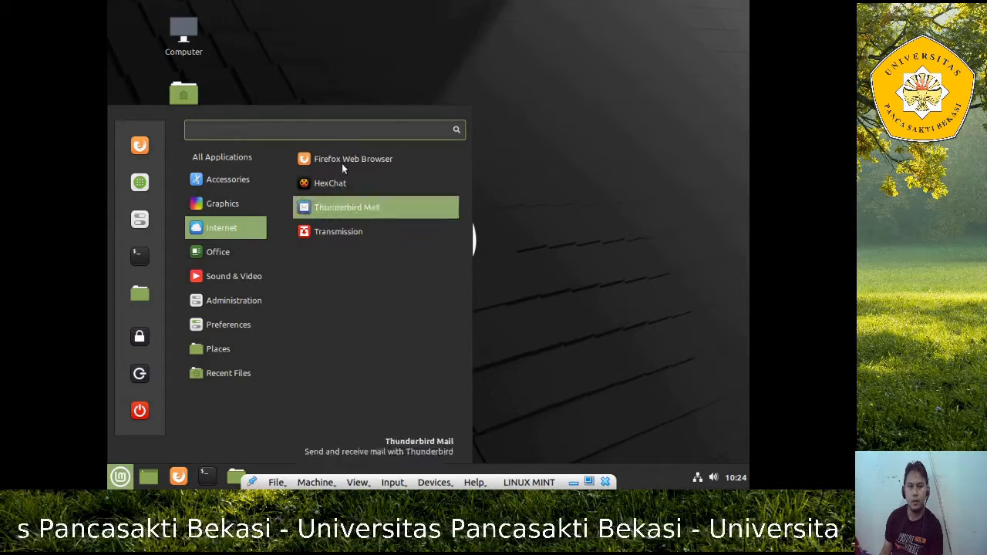
mouse_move(239, 263)
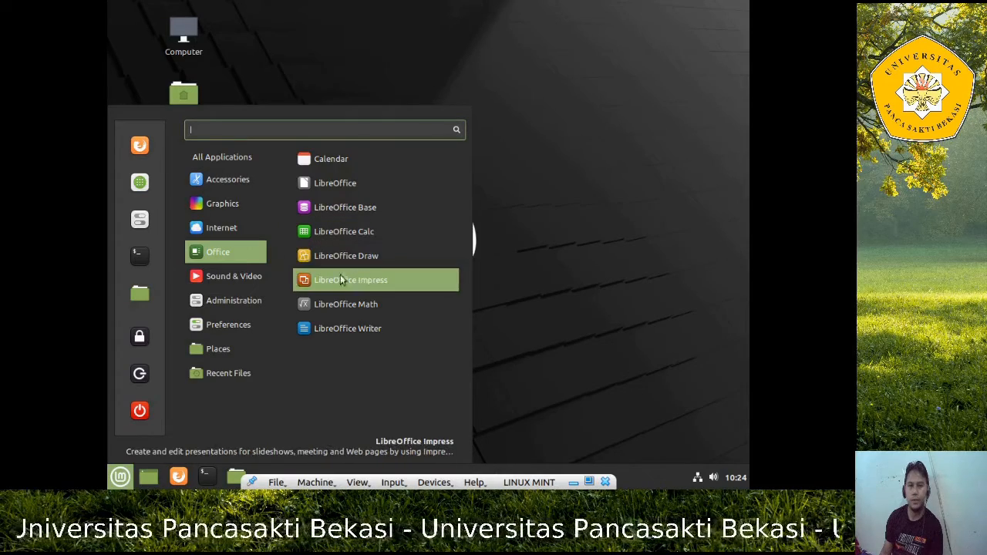
mouse_move(260, 277)
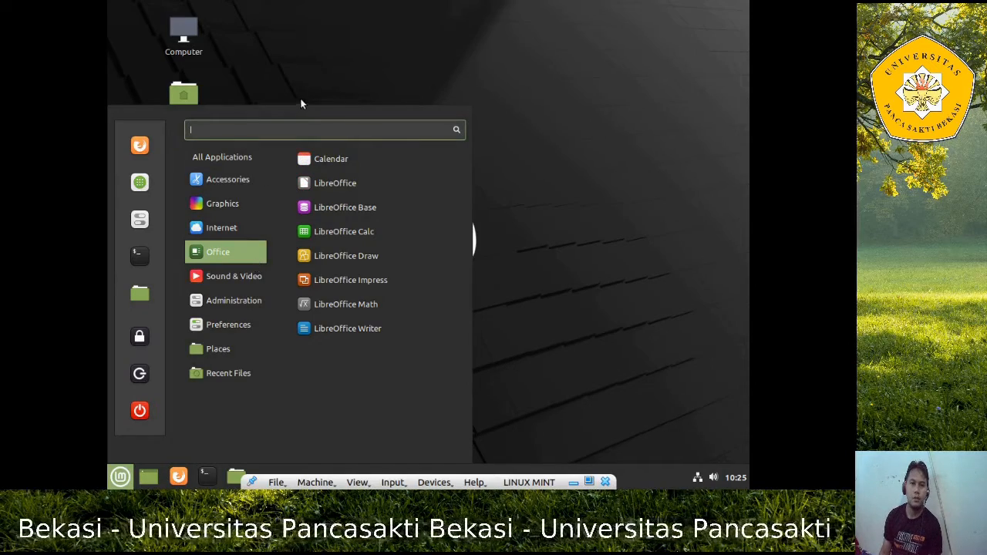
click(331, 54)
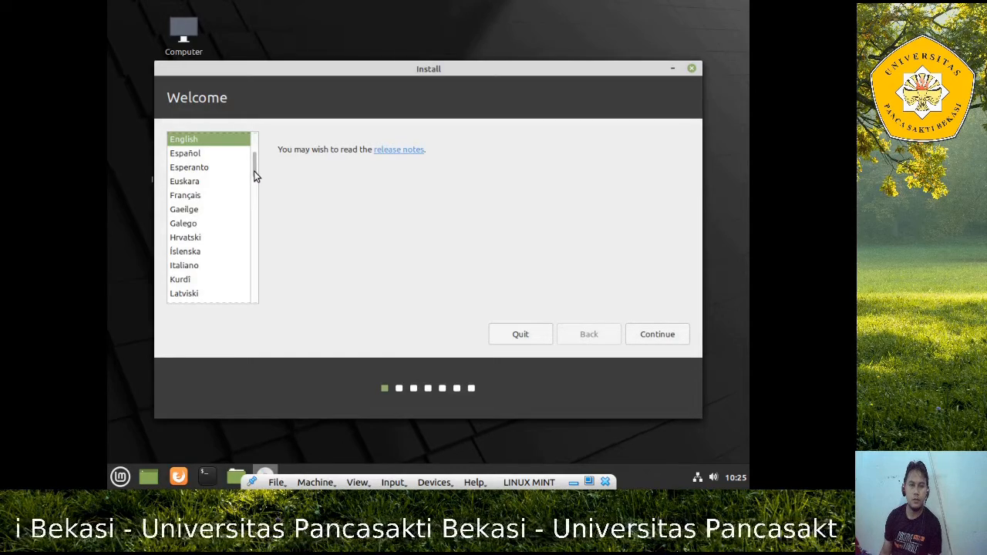
Keep English as the installer language and continue to the Keyboard layout page
scroll(257, 173, up, 1)
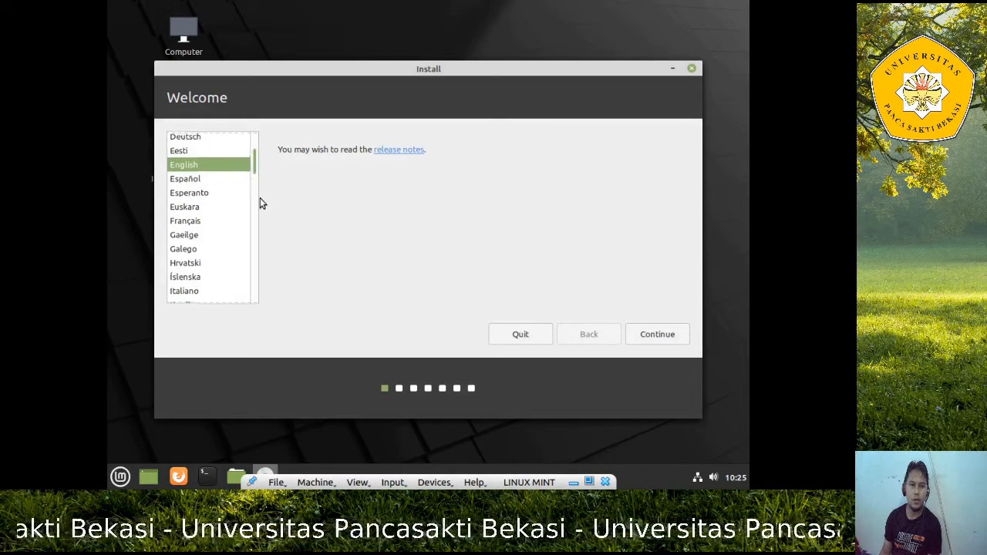
scroll(260, 205, down, 2)
scroll(265, 173, up, 2)
scroll(266, 155, up, 2)
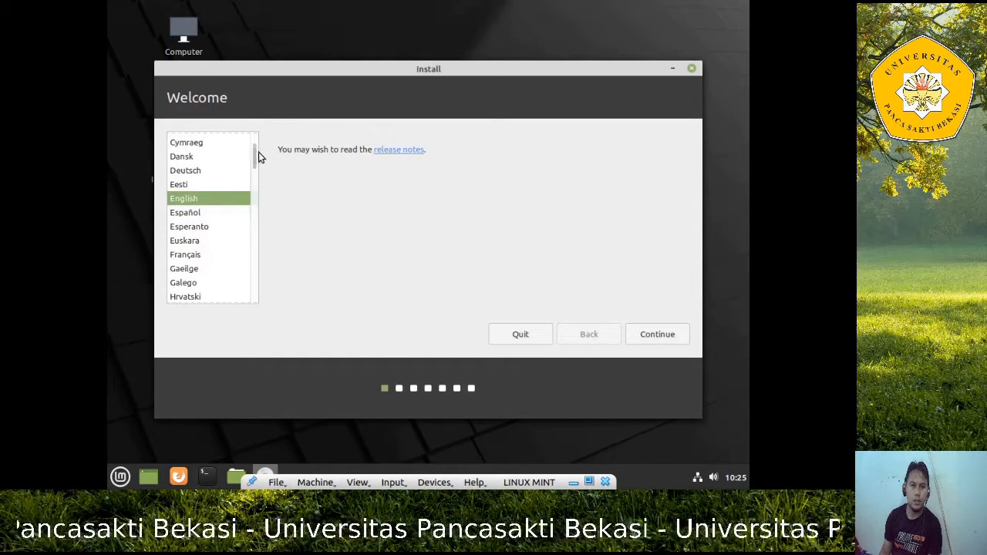
scroll(260, 146, up, 3)
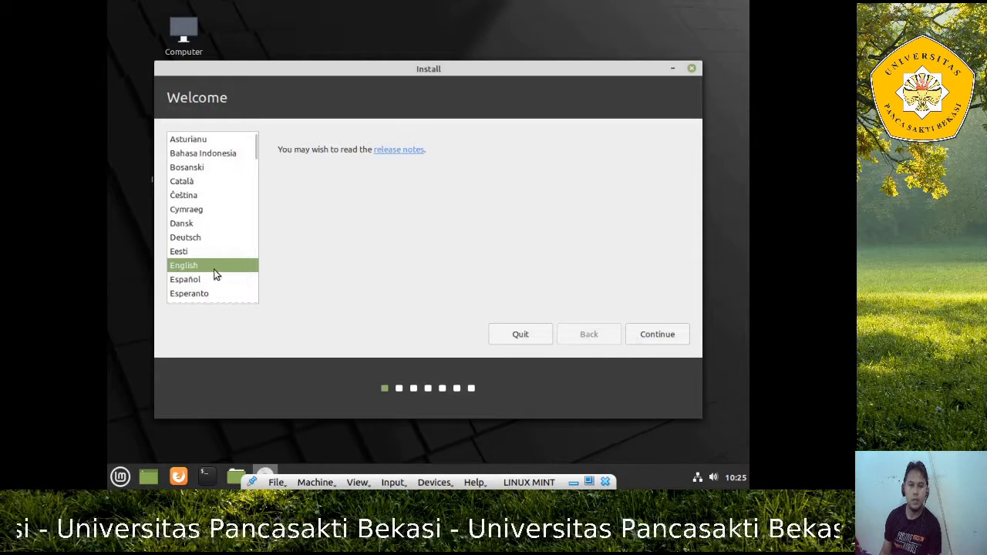
click(657, 335)
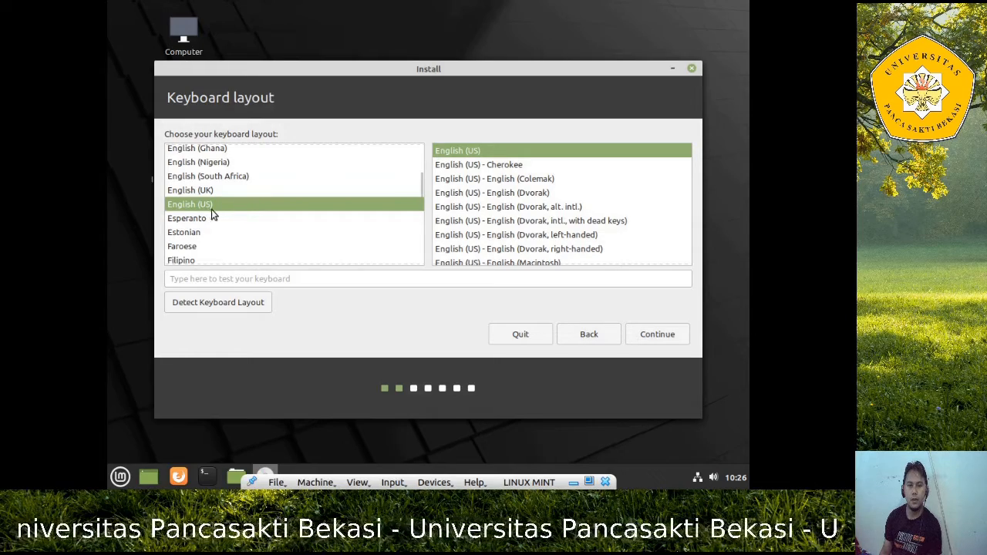
Accept the English (US) keyboard layout and continue to the Multimedia codecs page
click(661, 337)
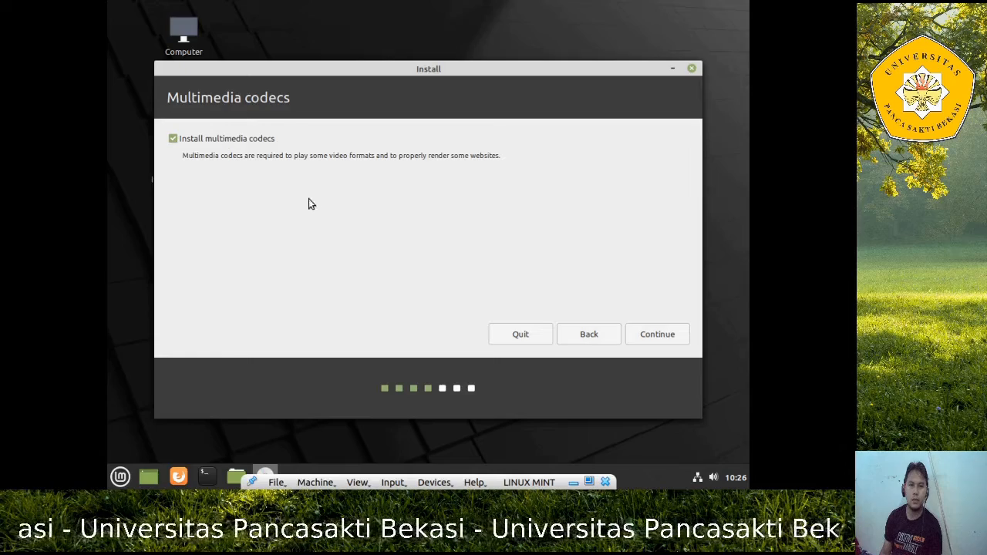
Continue past Multimedia codecs and choose Something else as the installation type
click(659, 336)
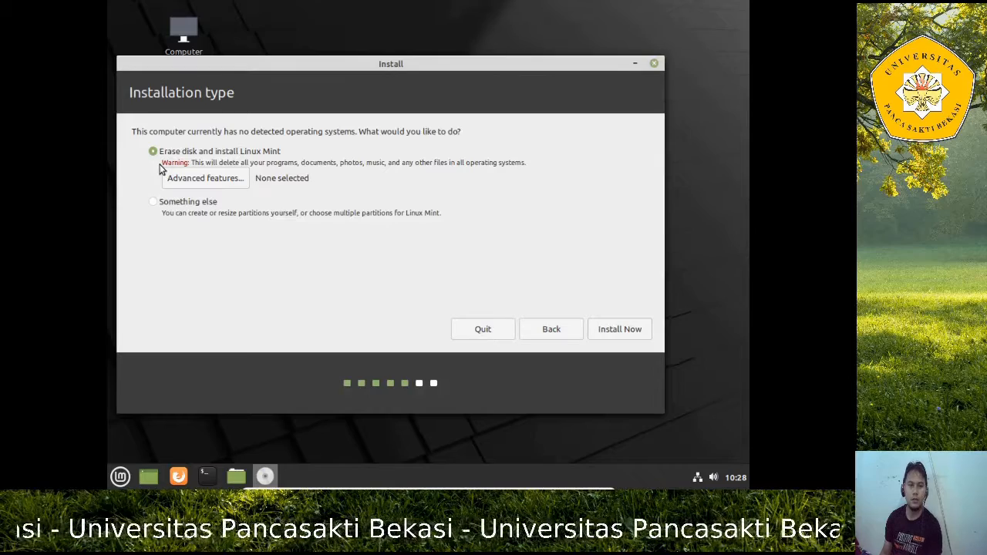
click(152, 203)
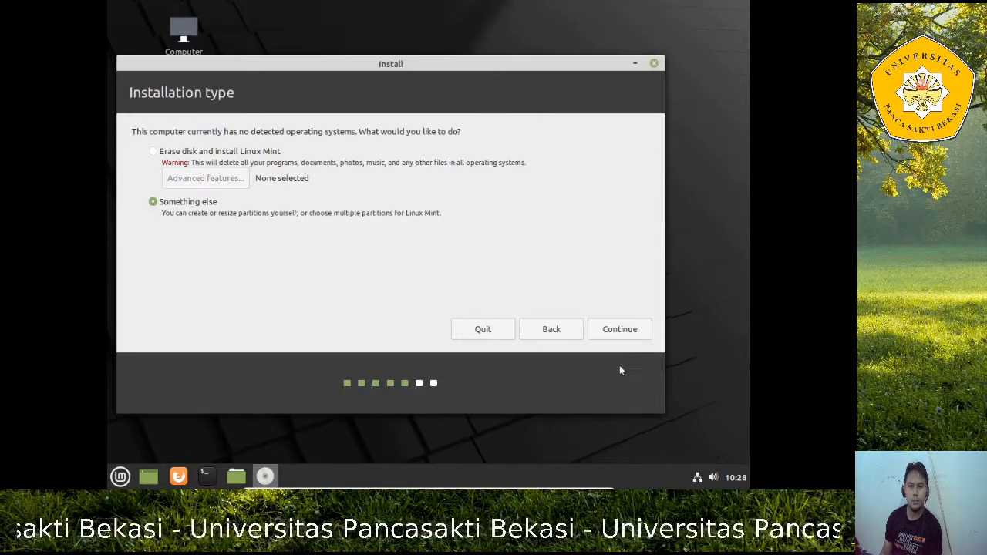
Create a new empty partition table on /dev/sda, then add a partition in its 16159 MB free space
click(616, 337)
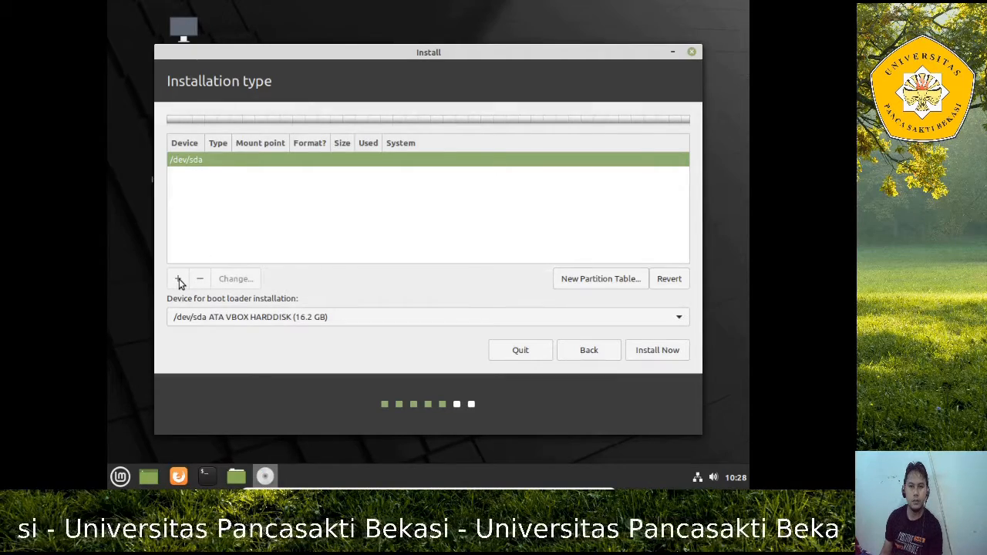
click(587, 280)
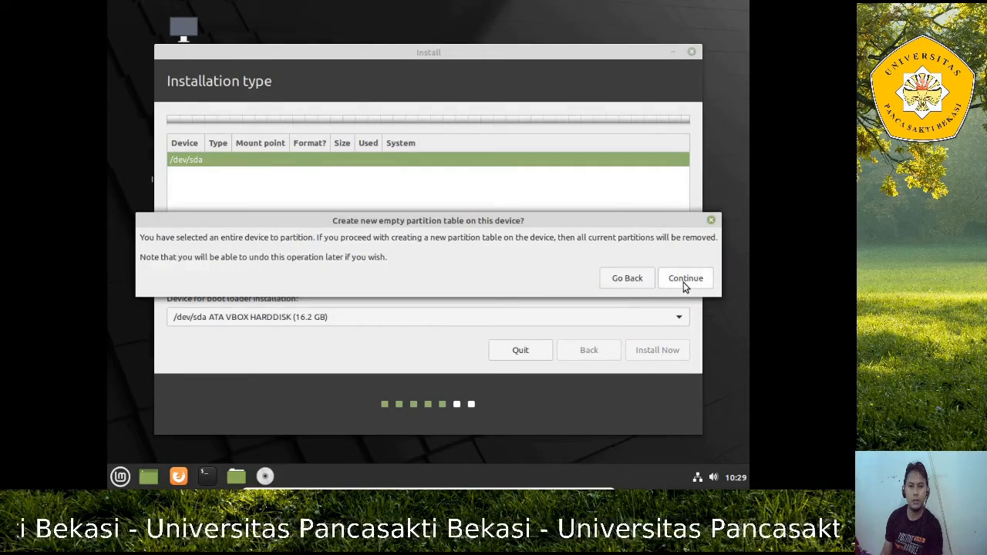
click(684, 282)
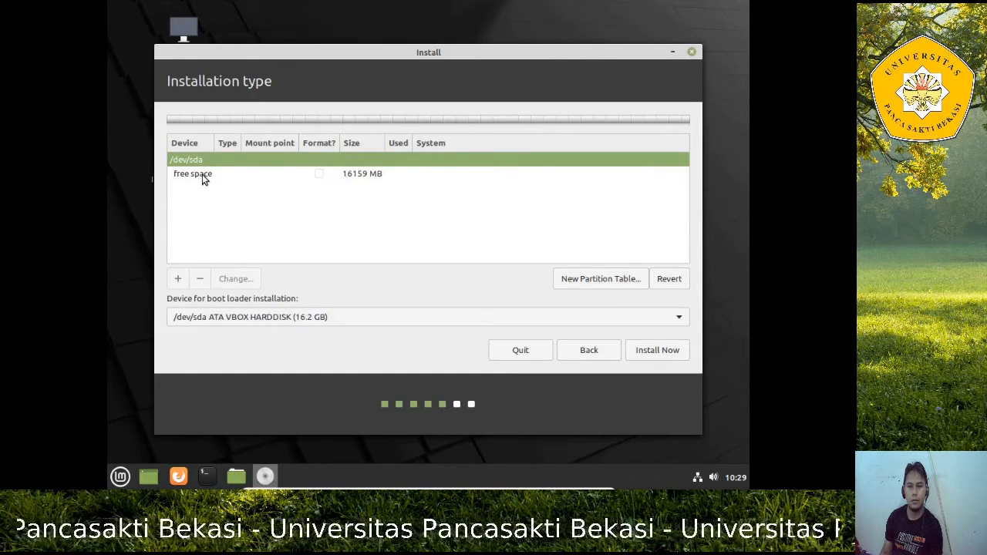
click(202, 174)
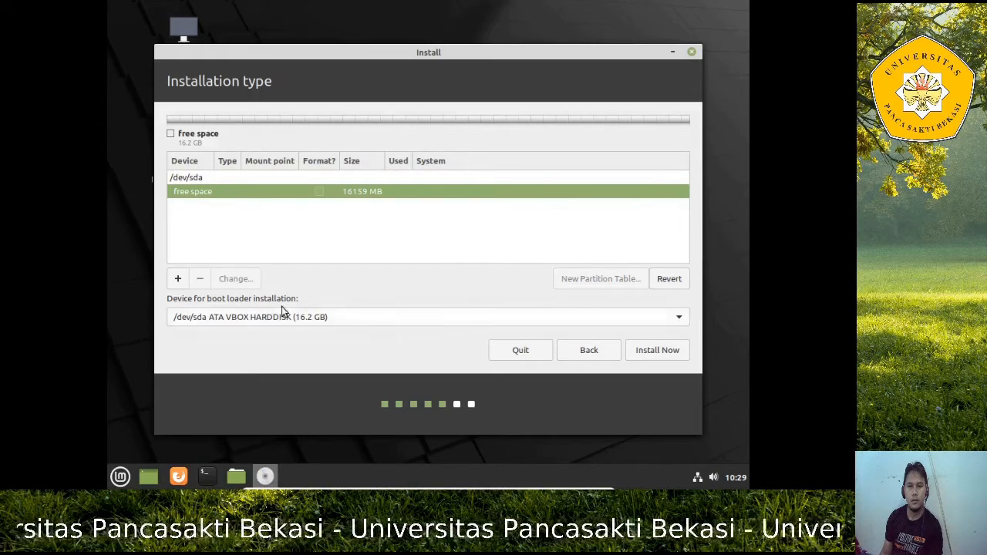
click(178, 282)
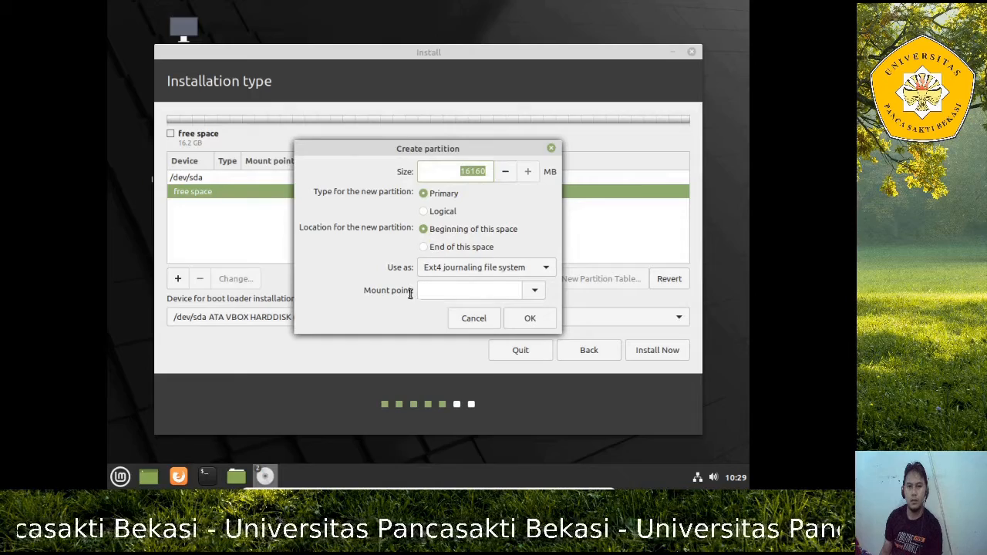
Create a primary Ext4 partition from the free space with mount point /
click(543, 267)
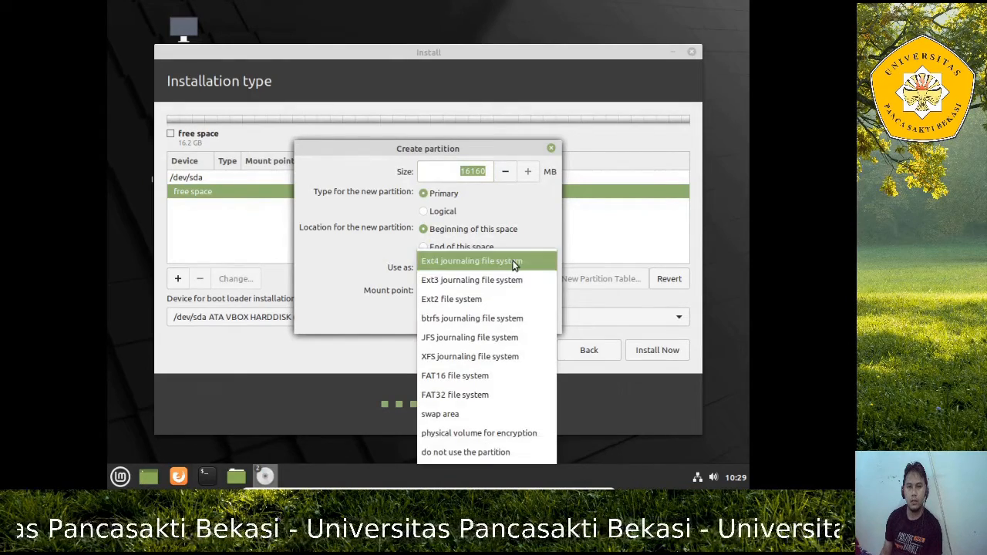
click(514, 262)
click(515, 265)
click(519, 268)
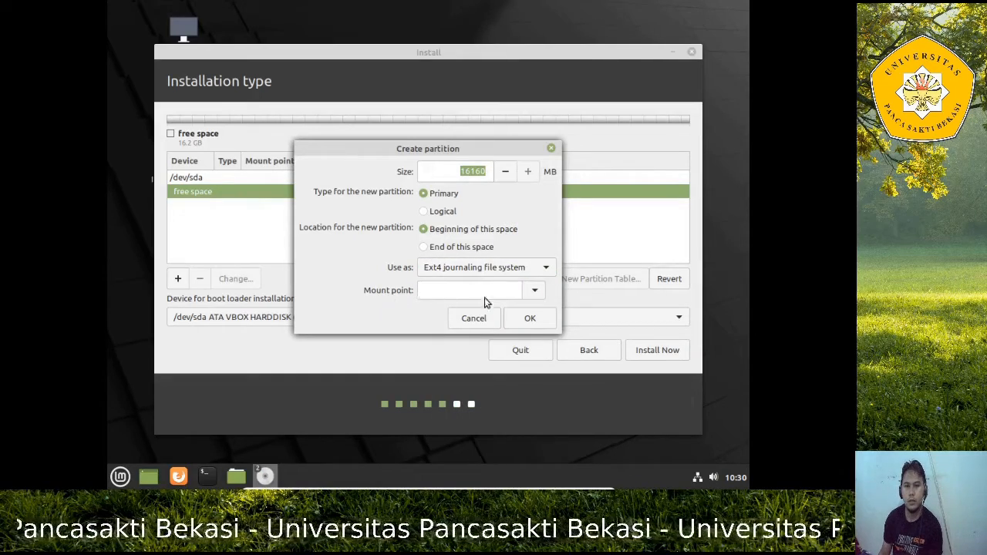
click(536, 291)
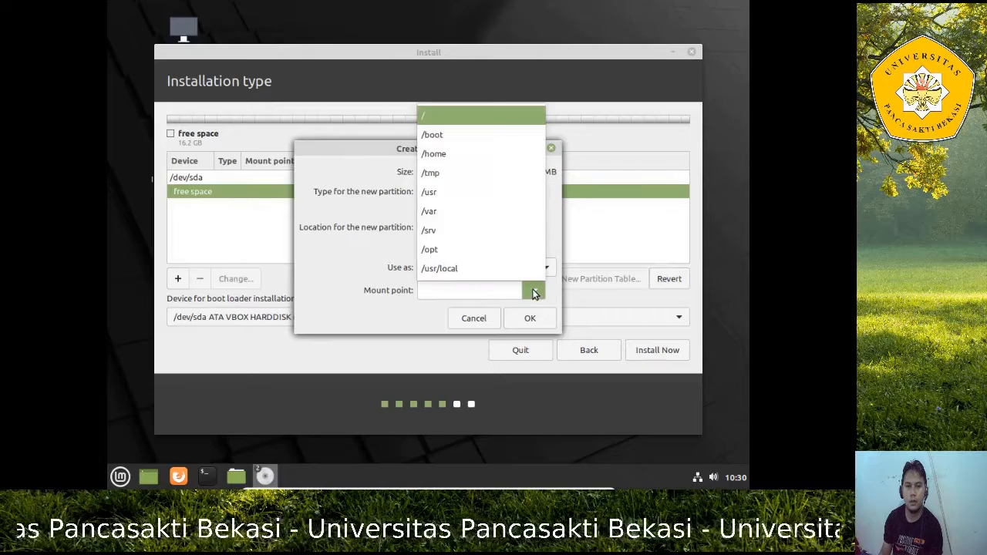
click(470, 115)
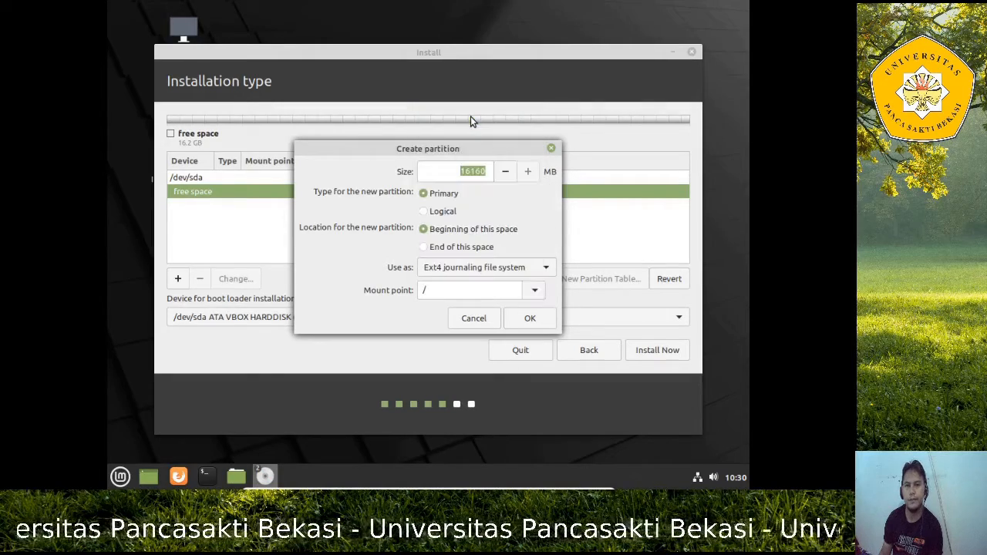
click(532, 319)
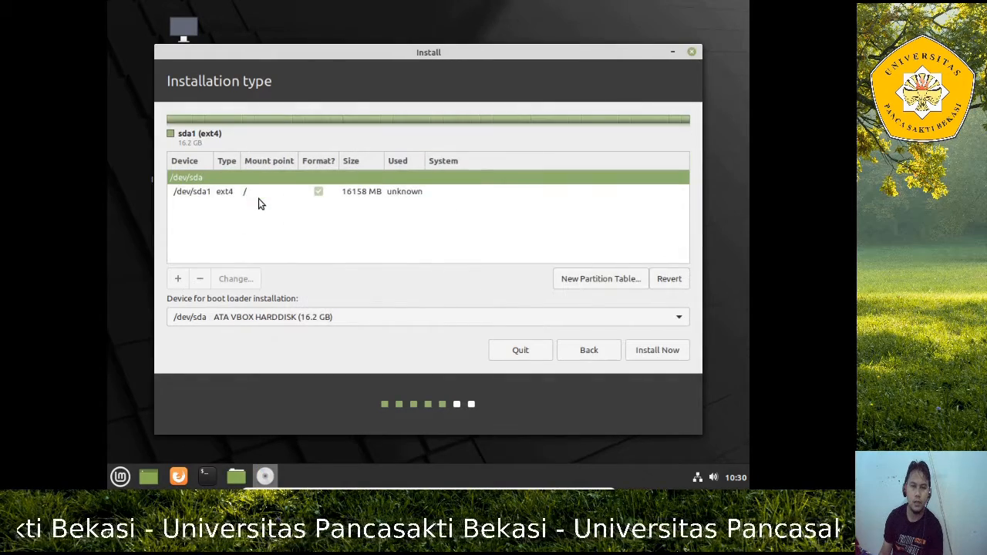
Select the new /dev/sda1 partition and choose Install Now
click(249, 191)
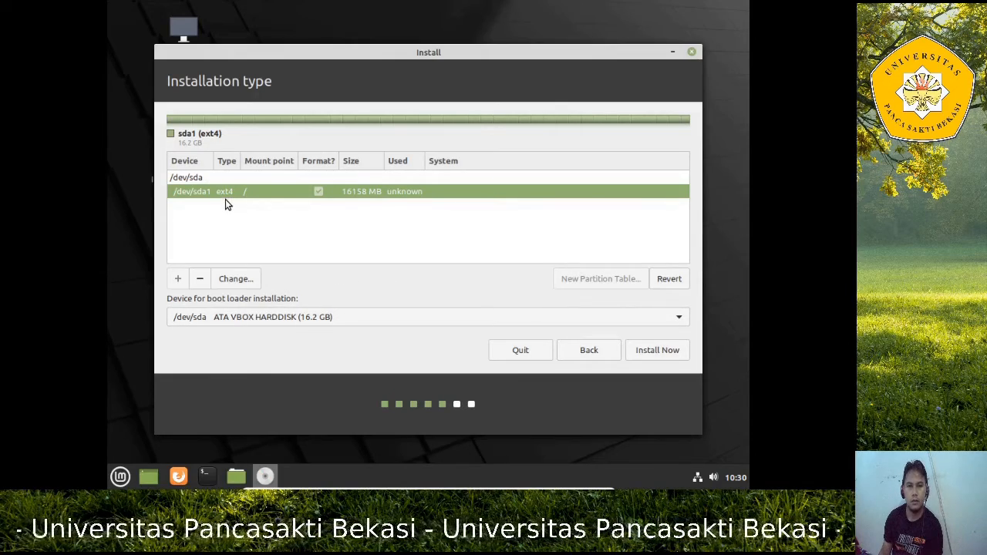
click(669, 352)
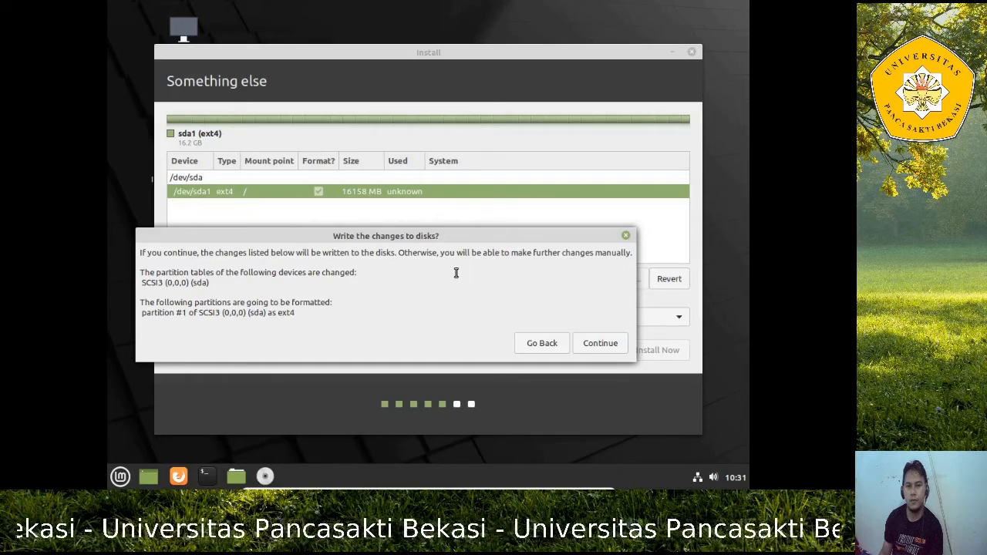
Confirm writing the partition changes to disk and keep Jakarta as the location
click(598, 351)
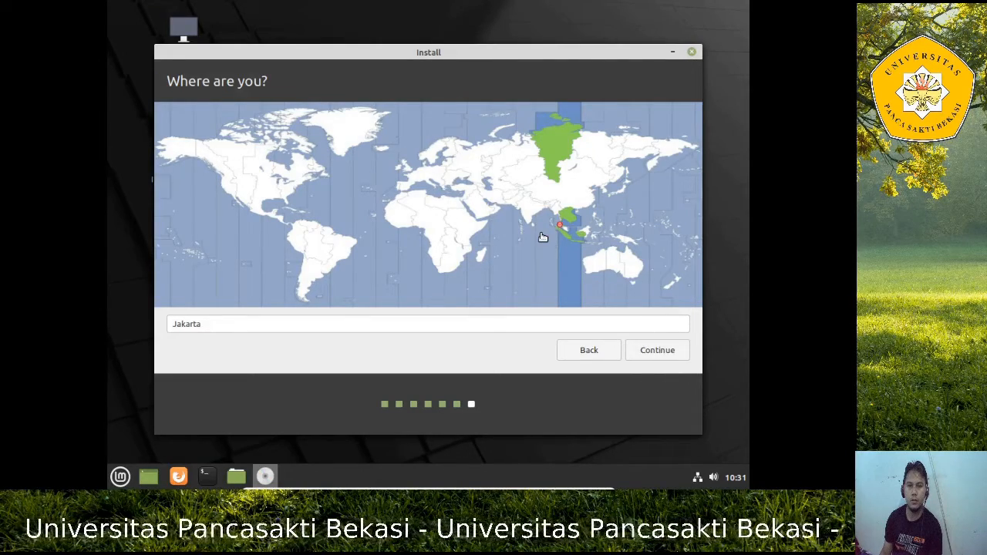
click(670, 352)
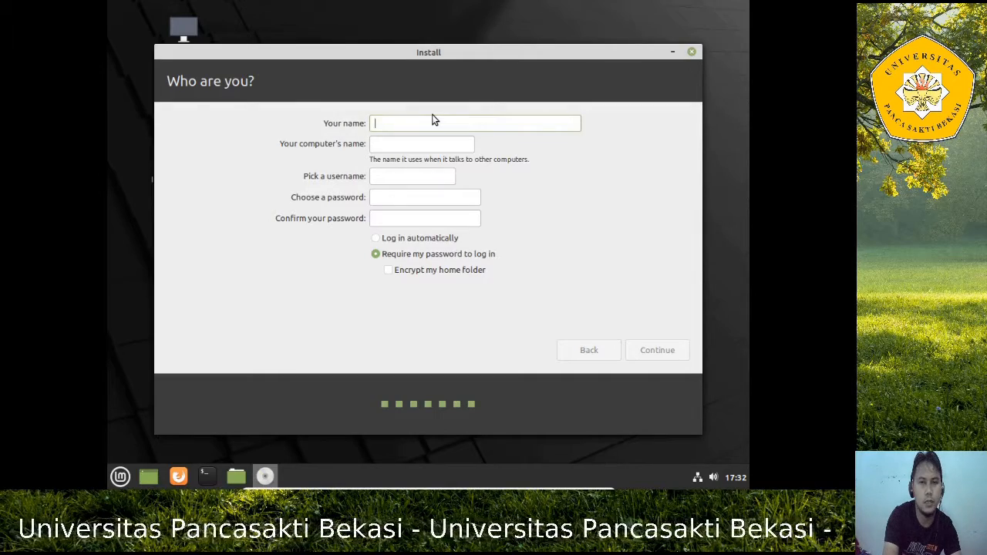
Enter Pc1 as your name, auto-filling computer name pc1-VirtualBox and the username
text(P)
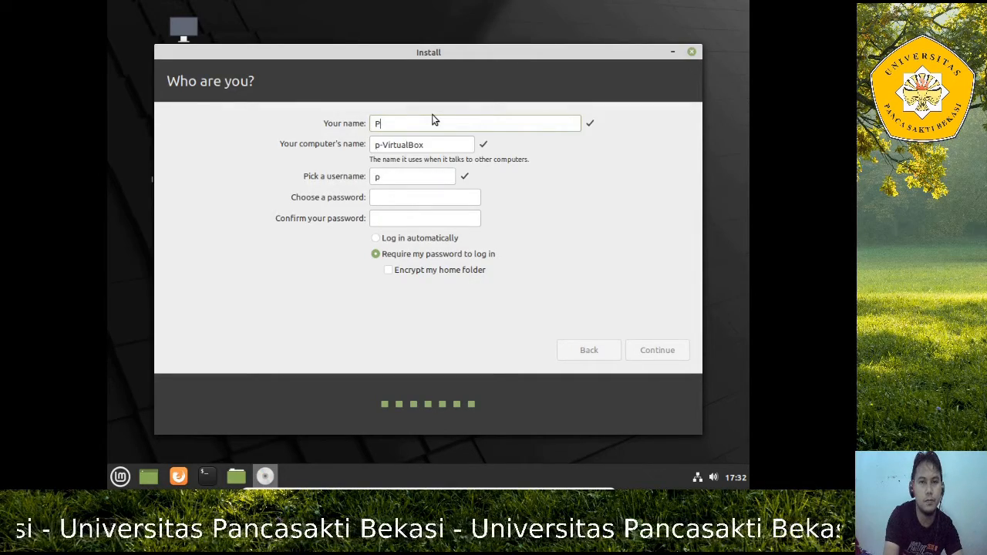
text(c1)
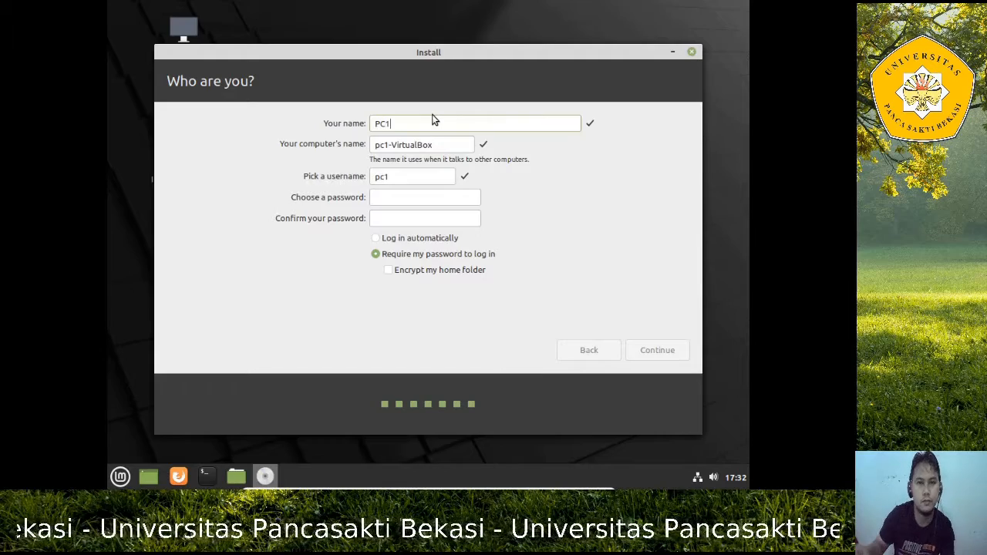
click(407, 200)
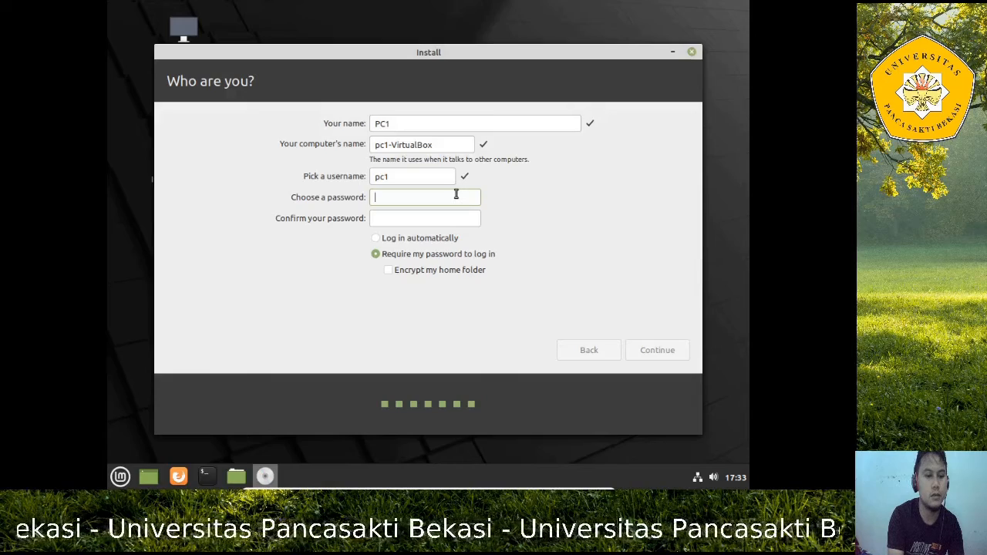
Enter and confirm the account password, enable automatic login, and start the installation
text(123456)
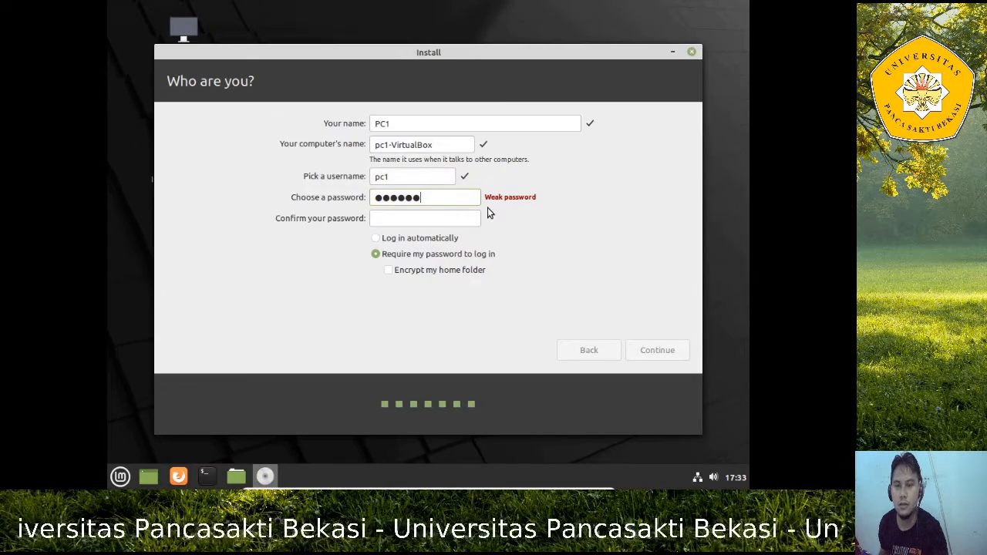
click(435, 220)
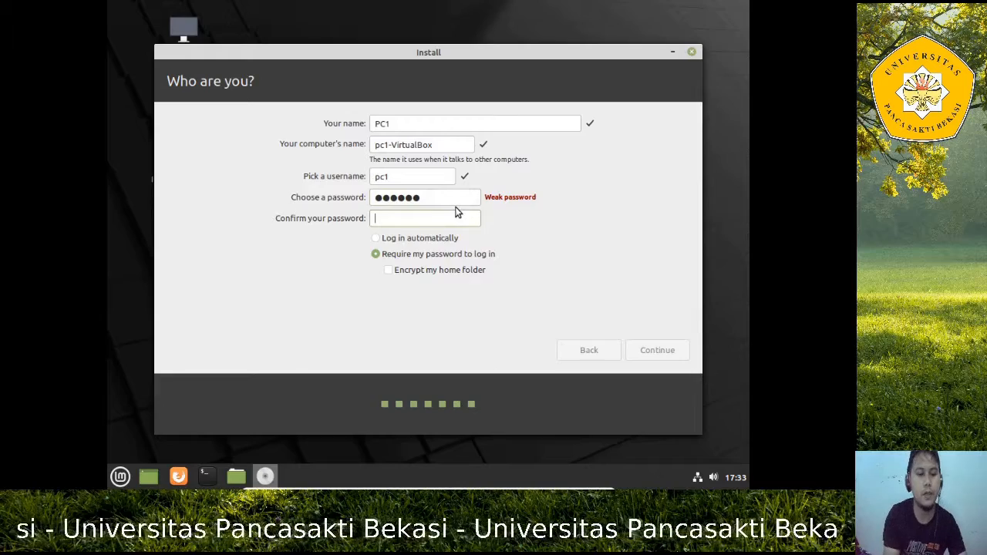
text(1234)
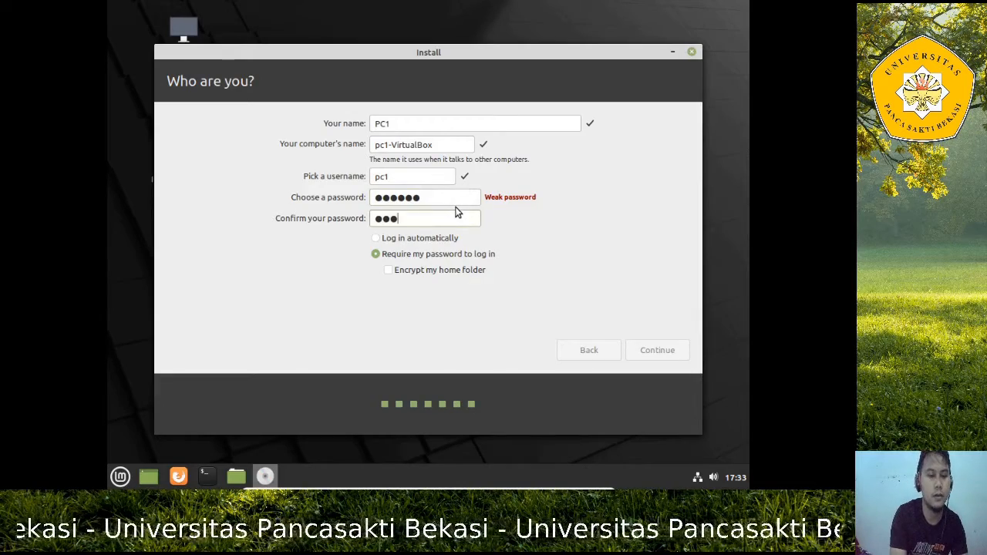
text(56)
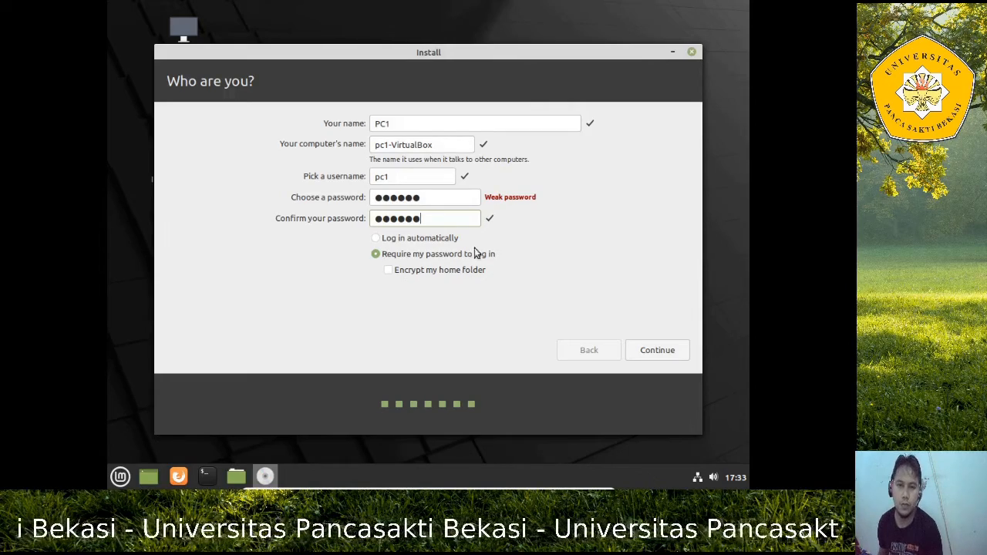
click(398, 239)
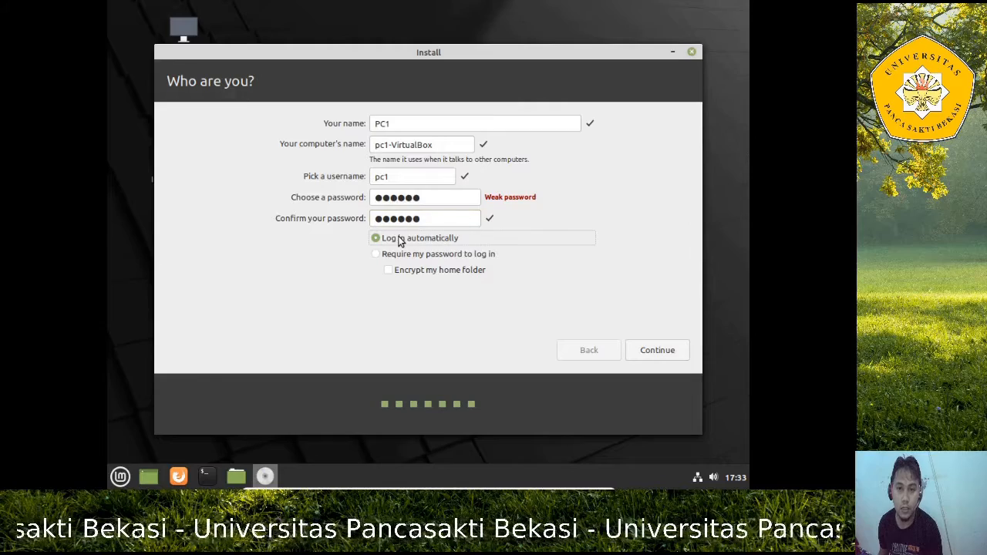
click(662, 351)
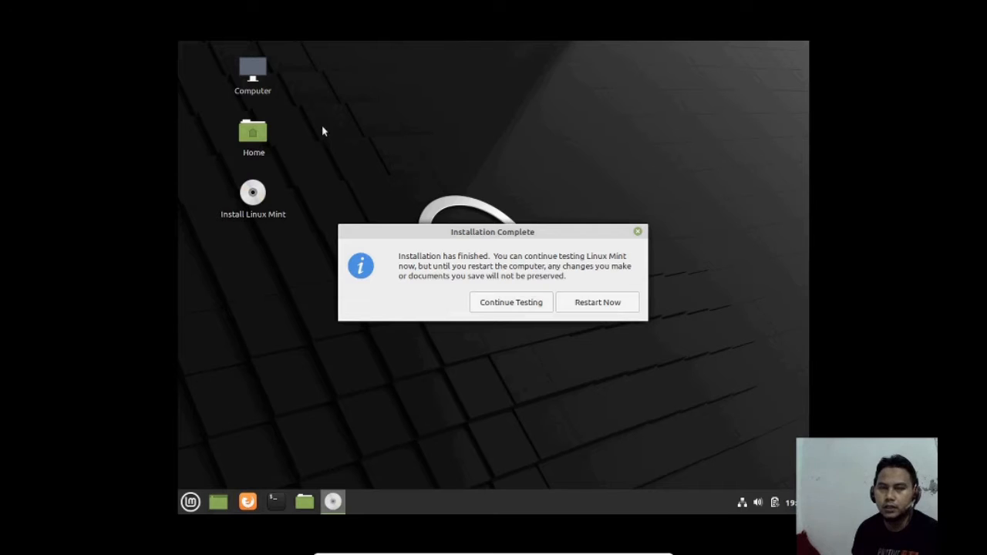
Restart the virtual machine once the Linux Mint installation completes
click(615, 307)
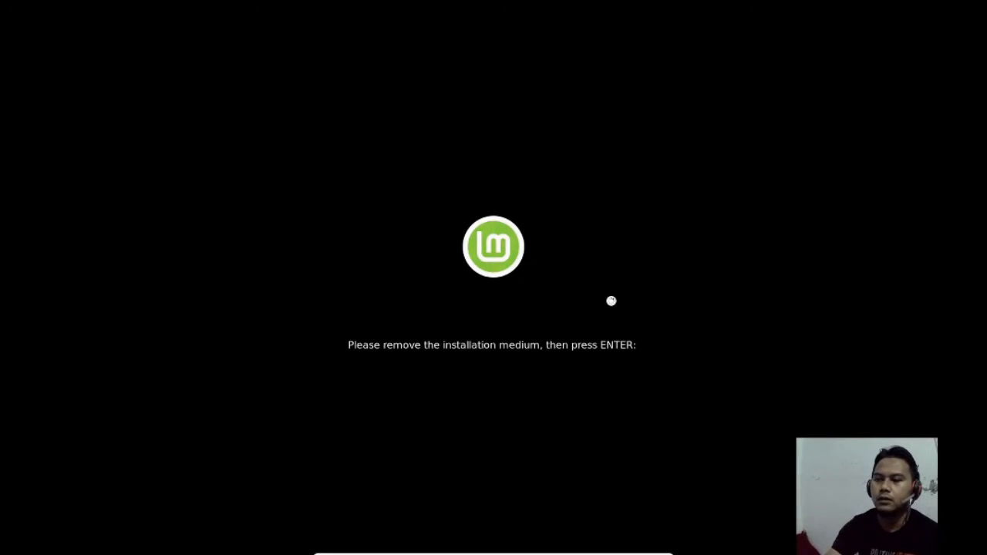
Confirm the remove-installation-medium prompt so the VM reboots into the installed Linux Mint
key(Return)
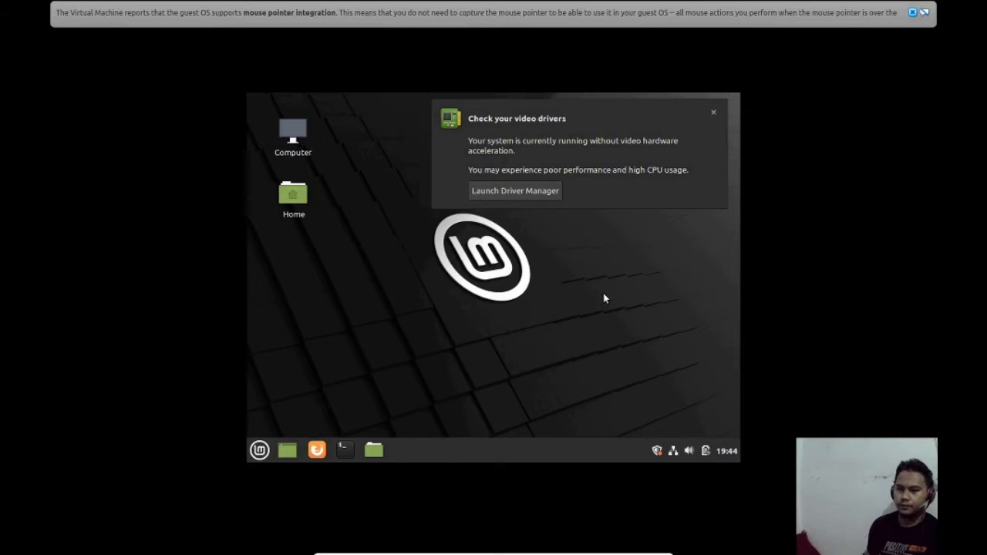
Dismiss the video drivers notice, untick 'Show this dialog at startup' and close Welcome
click(714, 114)
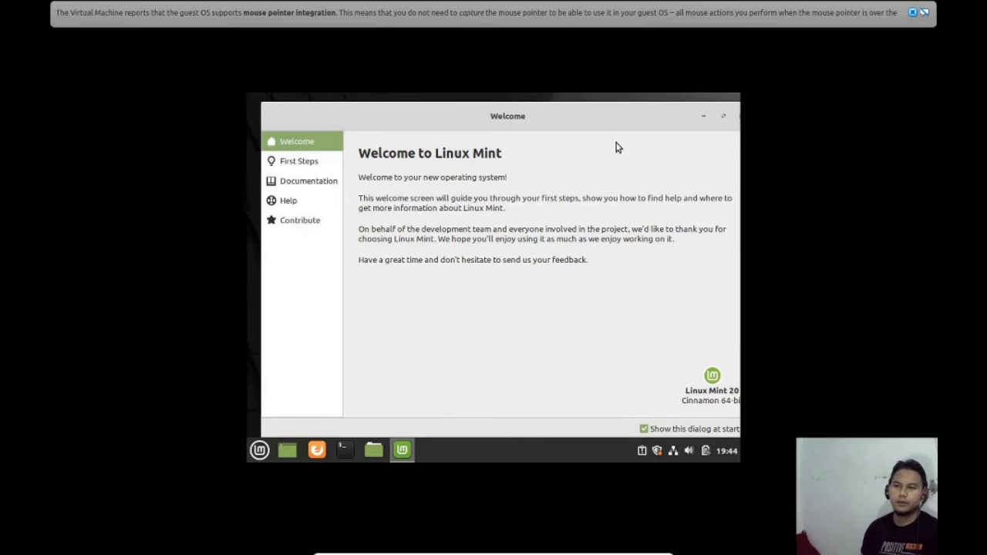
drag(513, 127, 577, 91)
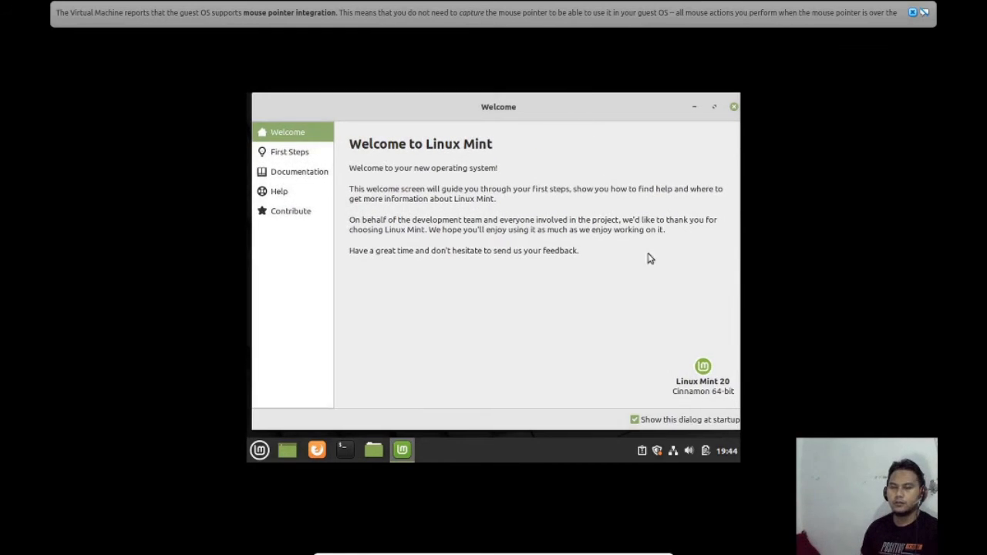
click(635, 420)
click(735, 108)
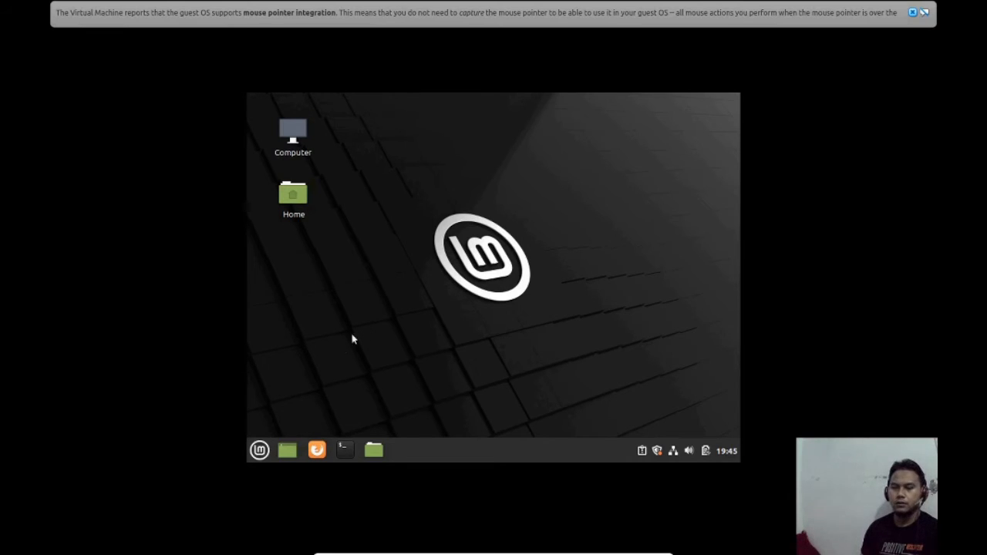
Open the Mint start menu to browse its categories, then close it from the desktop
click(260, 456)
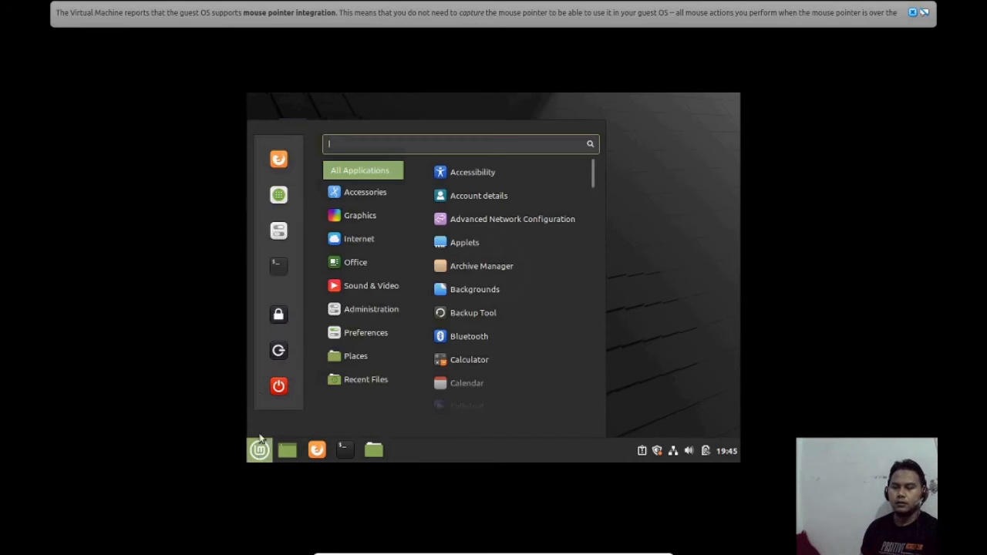
mouse_move(359, 263)
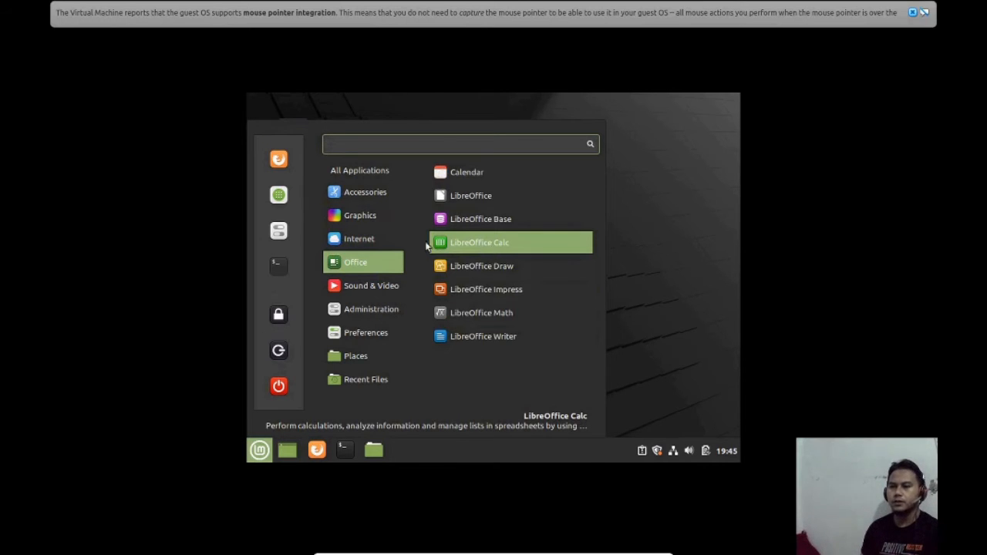
mouse_move(376, 241)
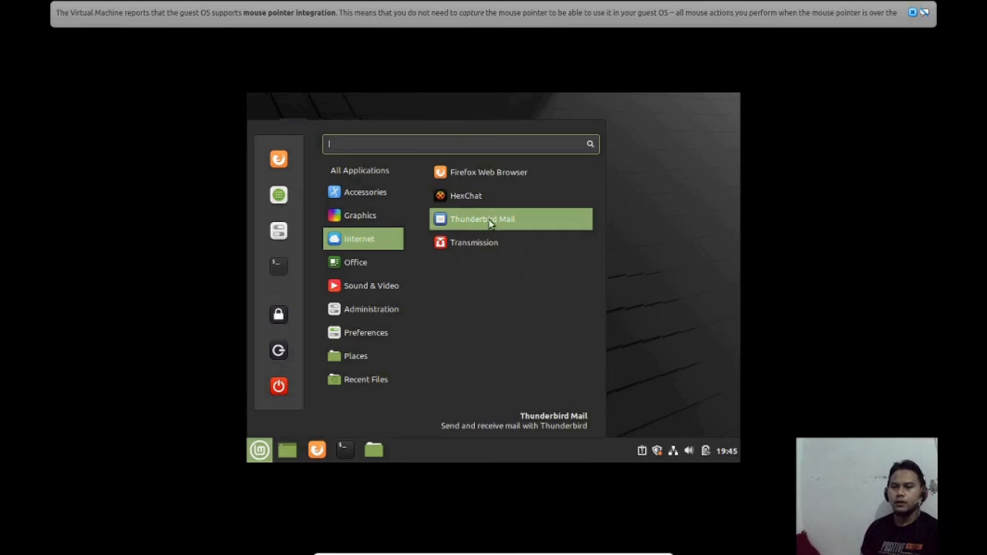
mouse_move(381, 222)
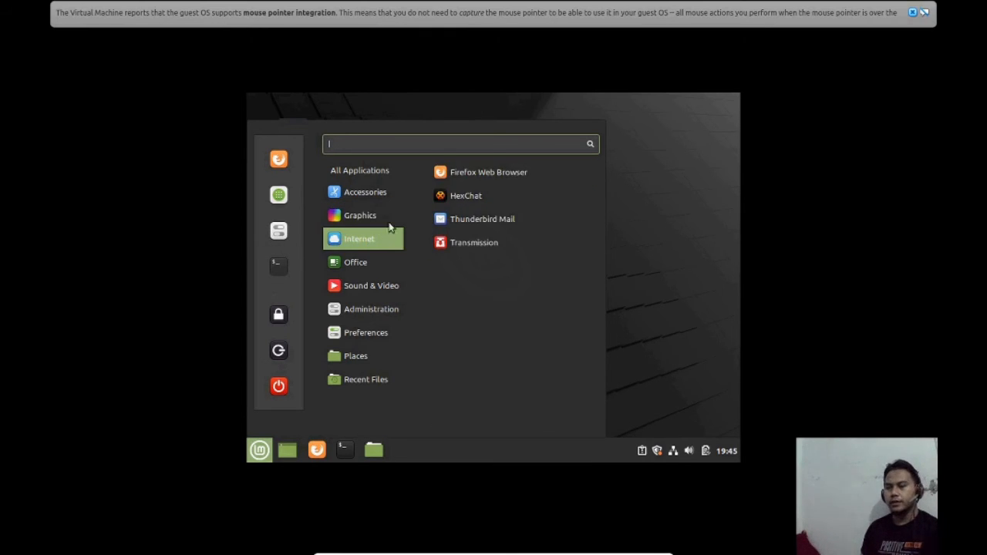
click(491, 195)
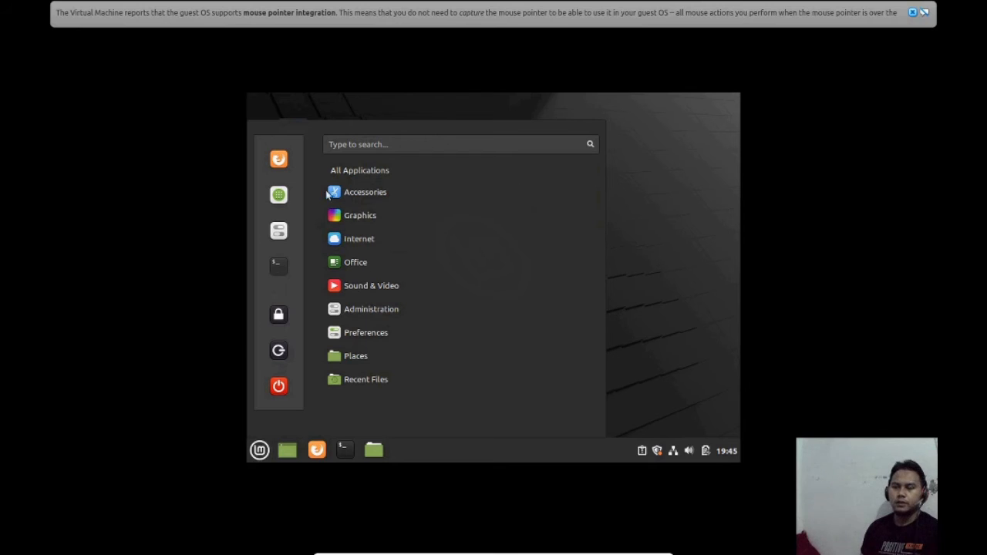